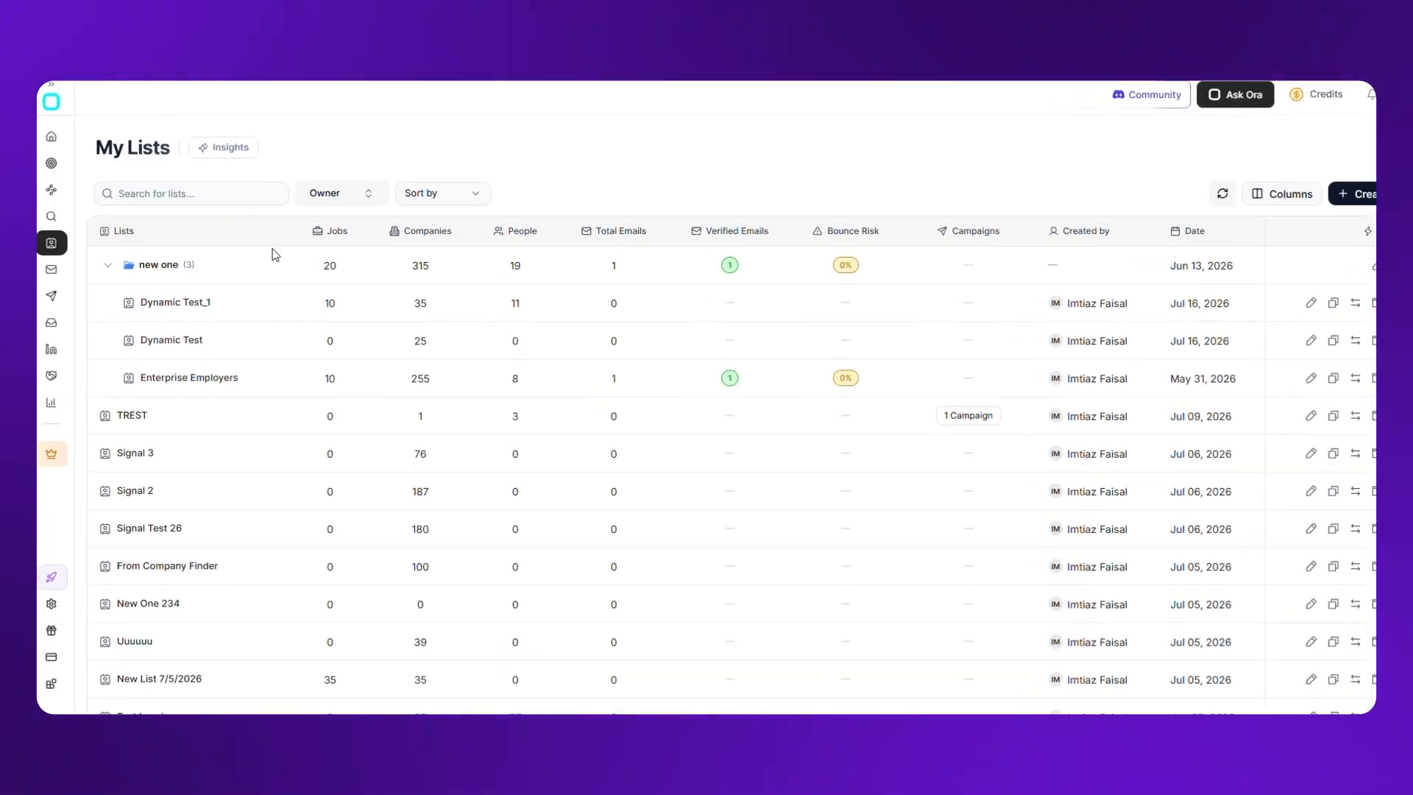
- Open the Dynamic Test_1 list and look through its Companies, People and WorkFlow views
{"action": "scroll", "coordinate": [440, 266], "scroll_direction": "down", "scroll_amount": 1}
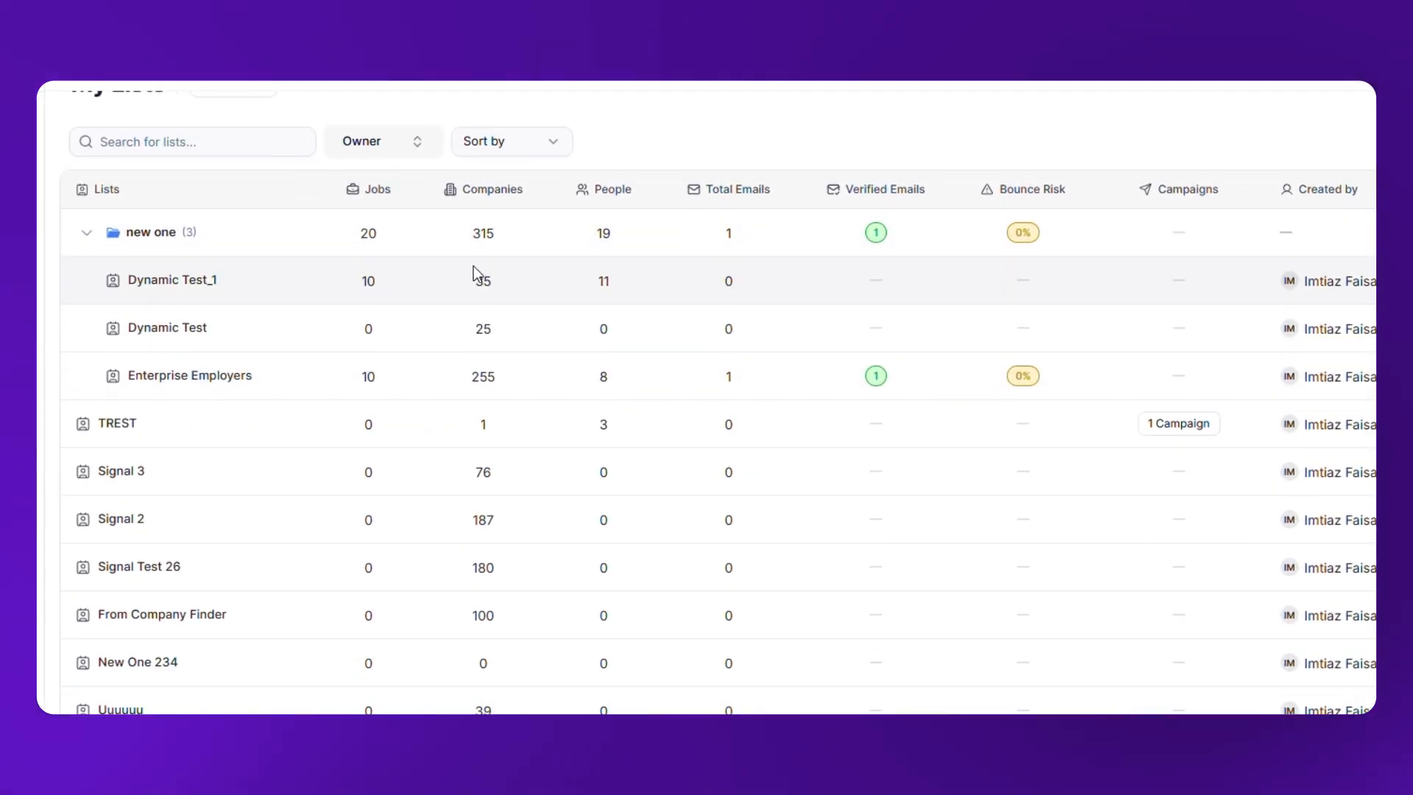
{"action": "scroll", "coordinate": [580, 413], "scroll_direction": "up", "scroll_amount": 1}
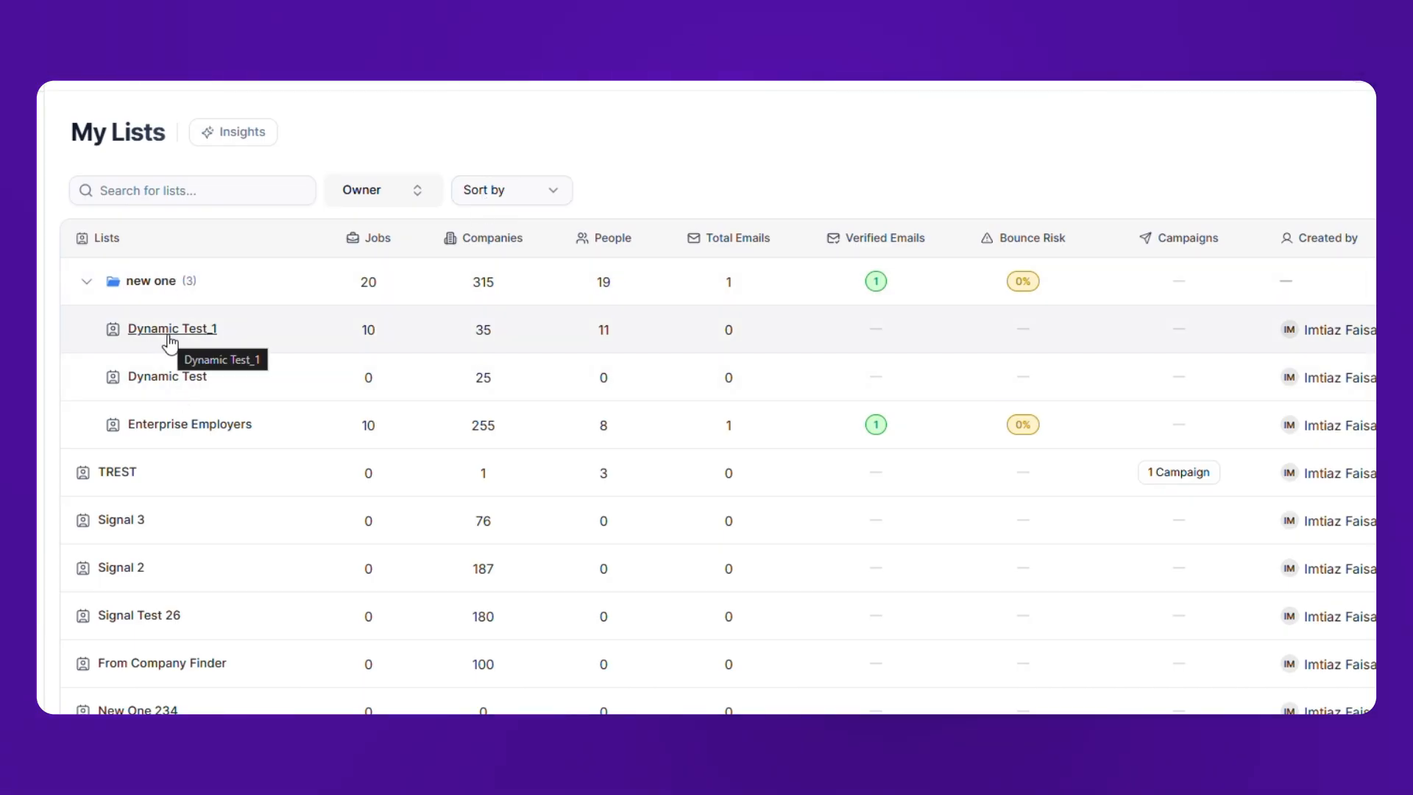
{"action": "left_click", "coordinate": [169, 331]}
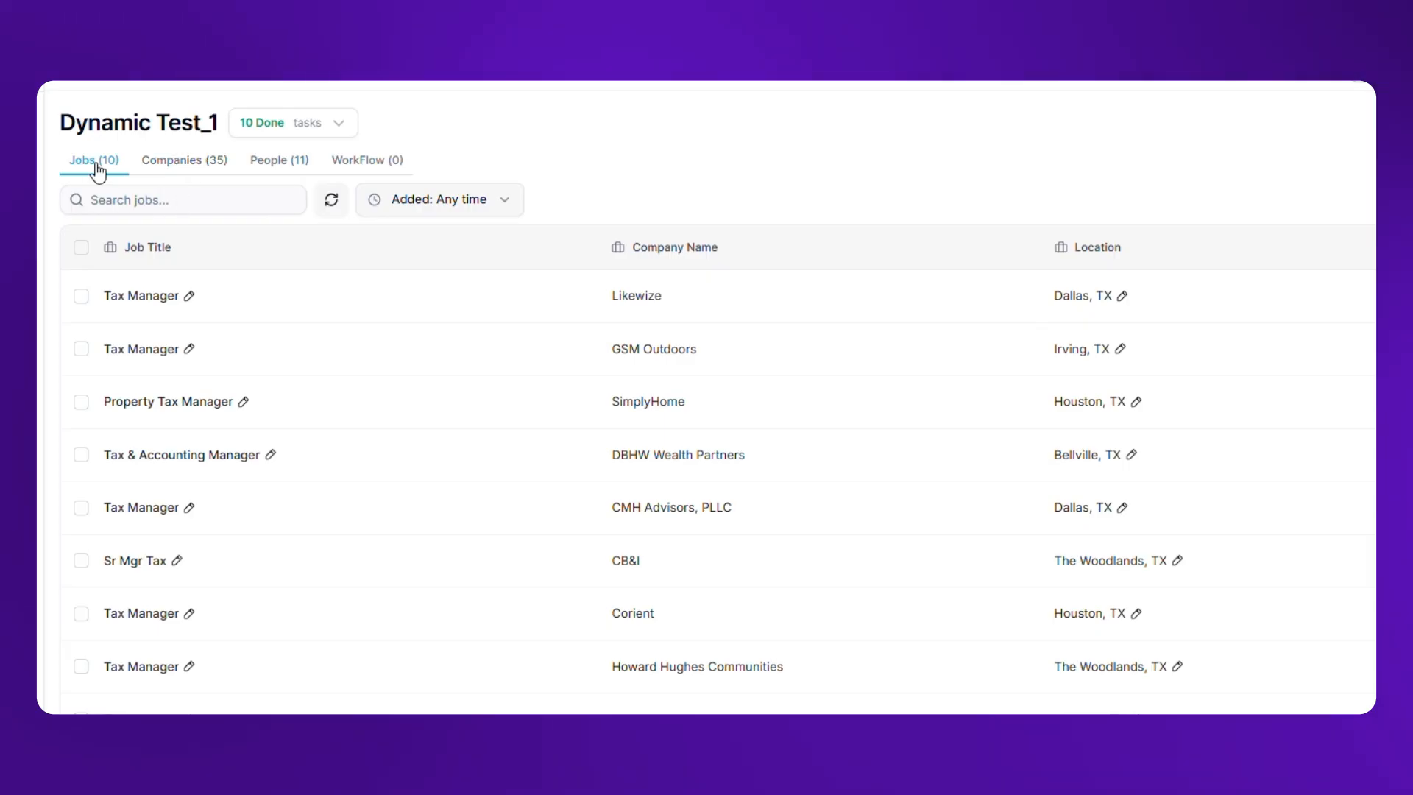
{"action": "left_click", "coordinate": [172, 163]}
{"action": "left_click", "coordinate": [289, 164]}
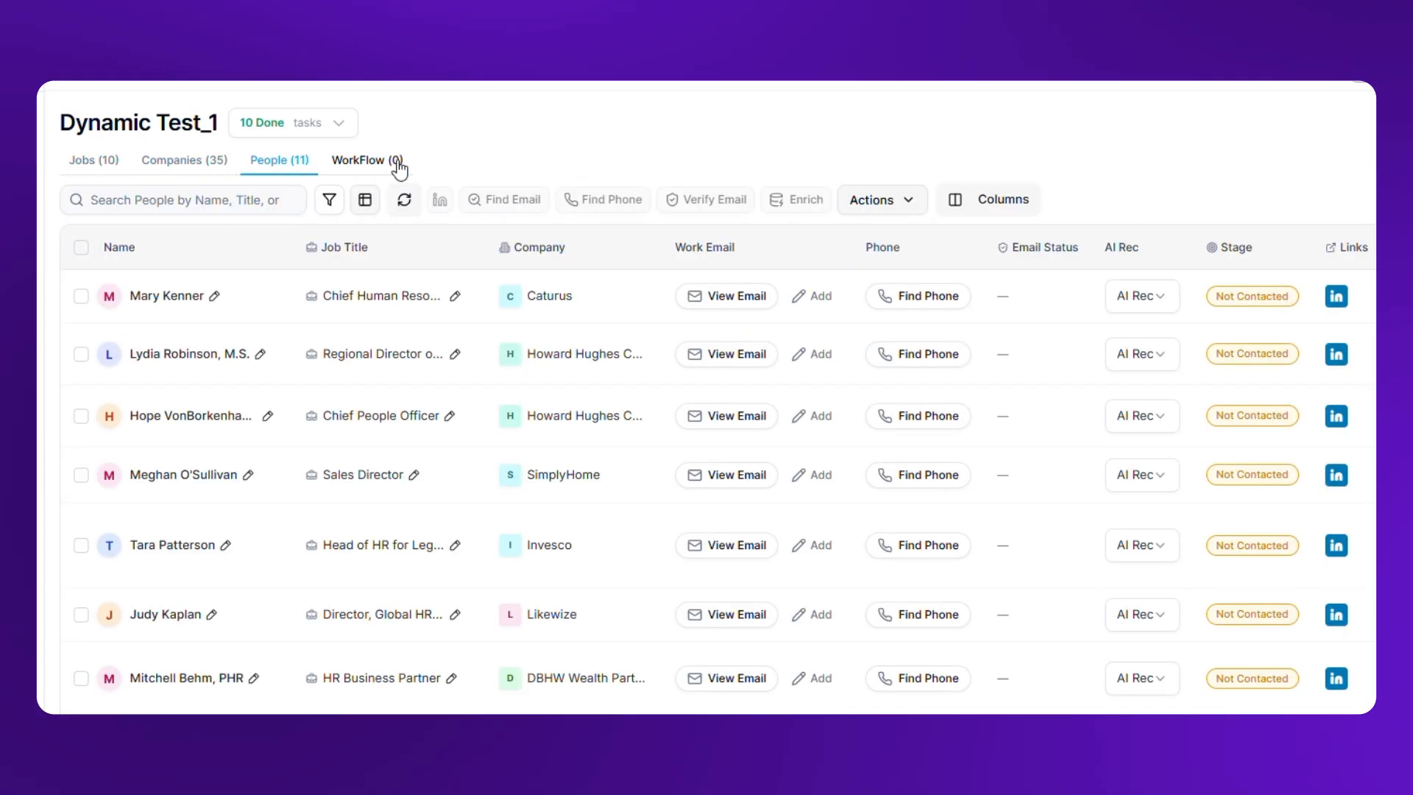
{"action": "left_click", "coordinate": [398, 163]}
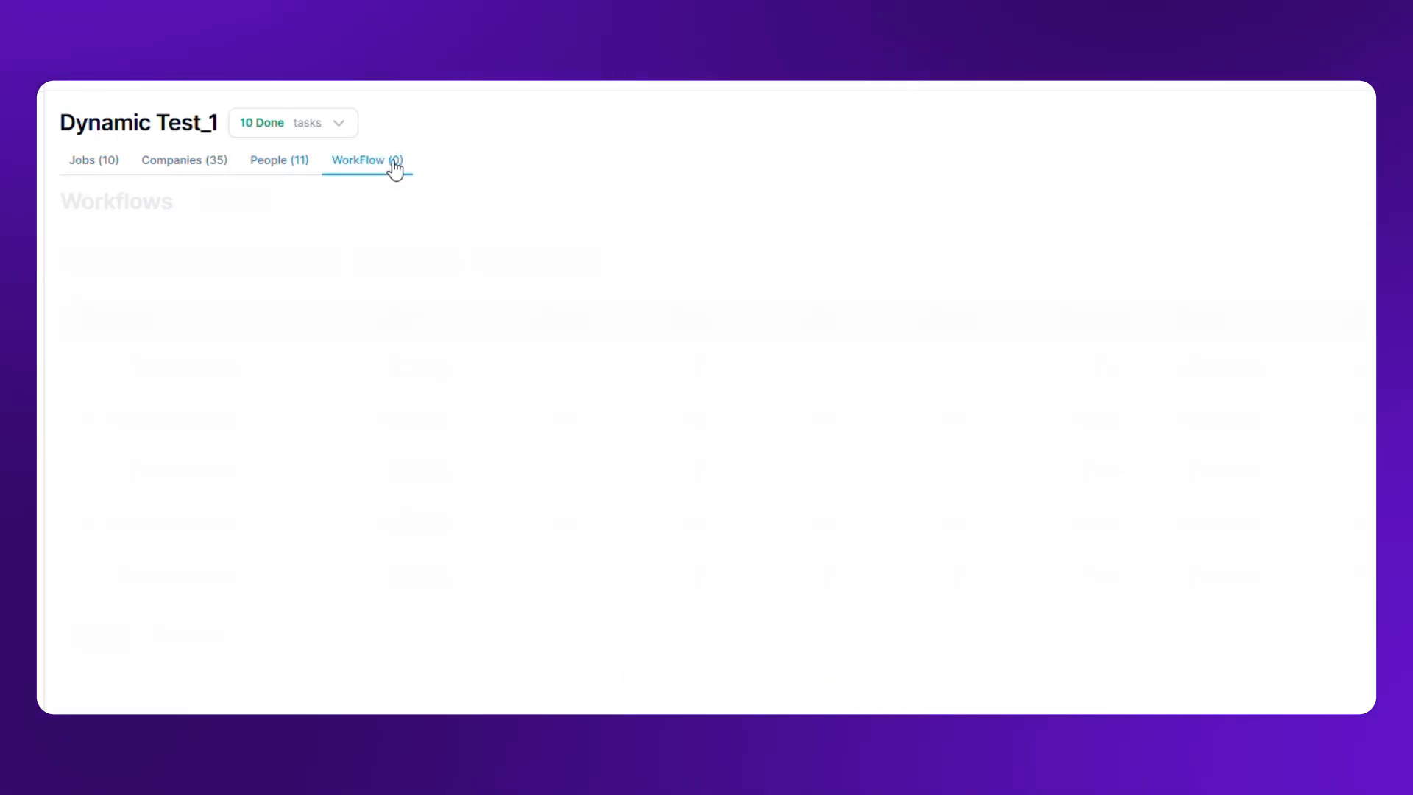
- Return to the list's jobs and select all of them
{"action": "left_click", "coordinate": [106, 163]}
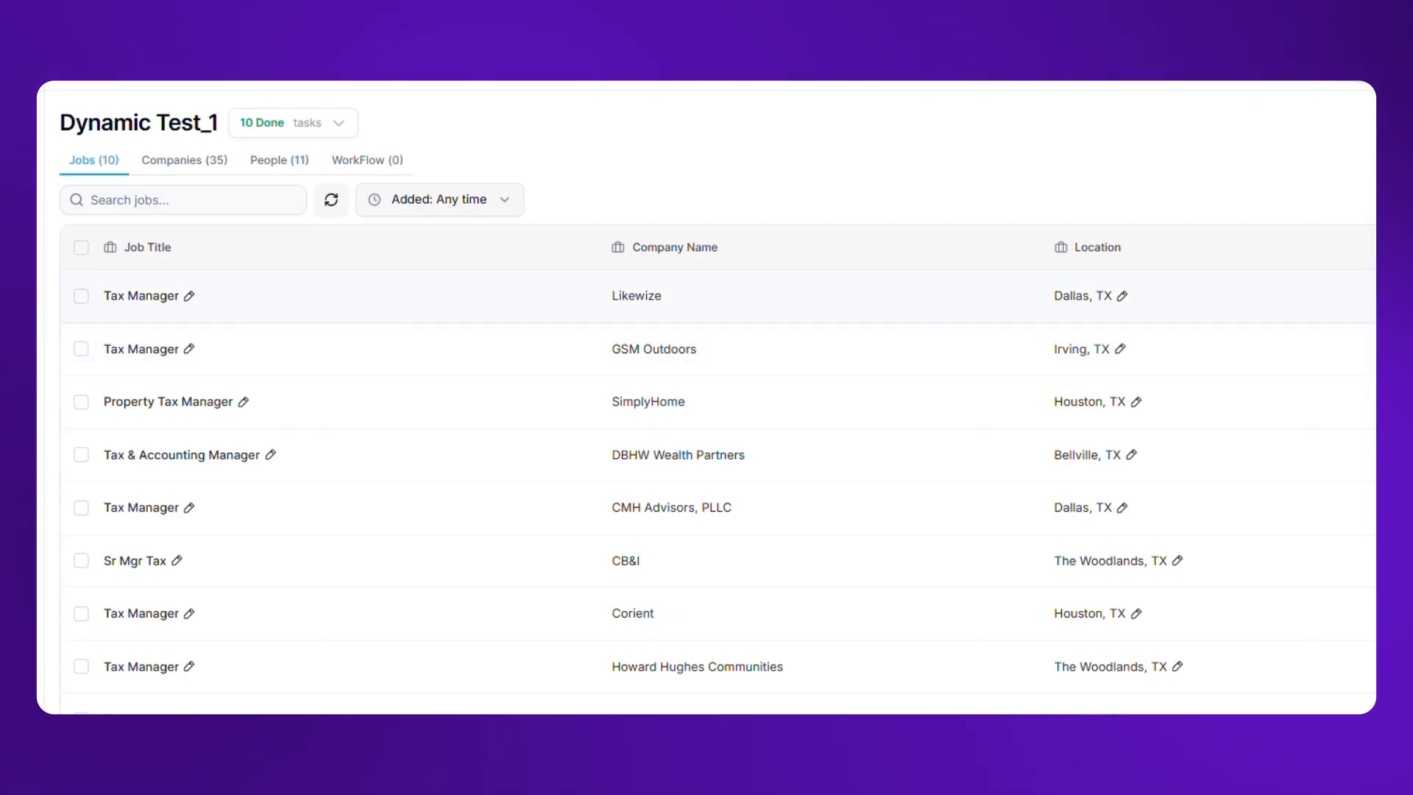
{"action": "left_click", "coordinate": [81, 247]}
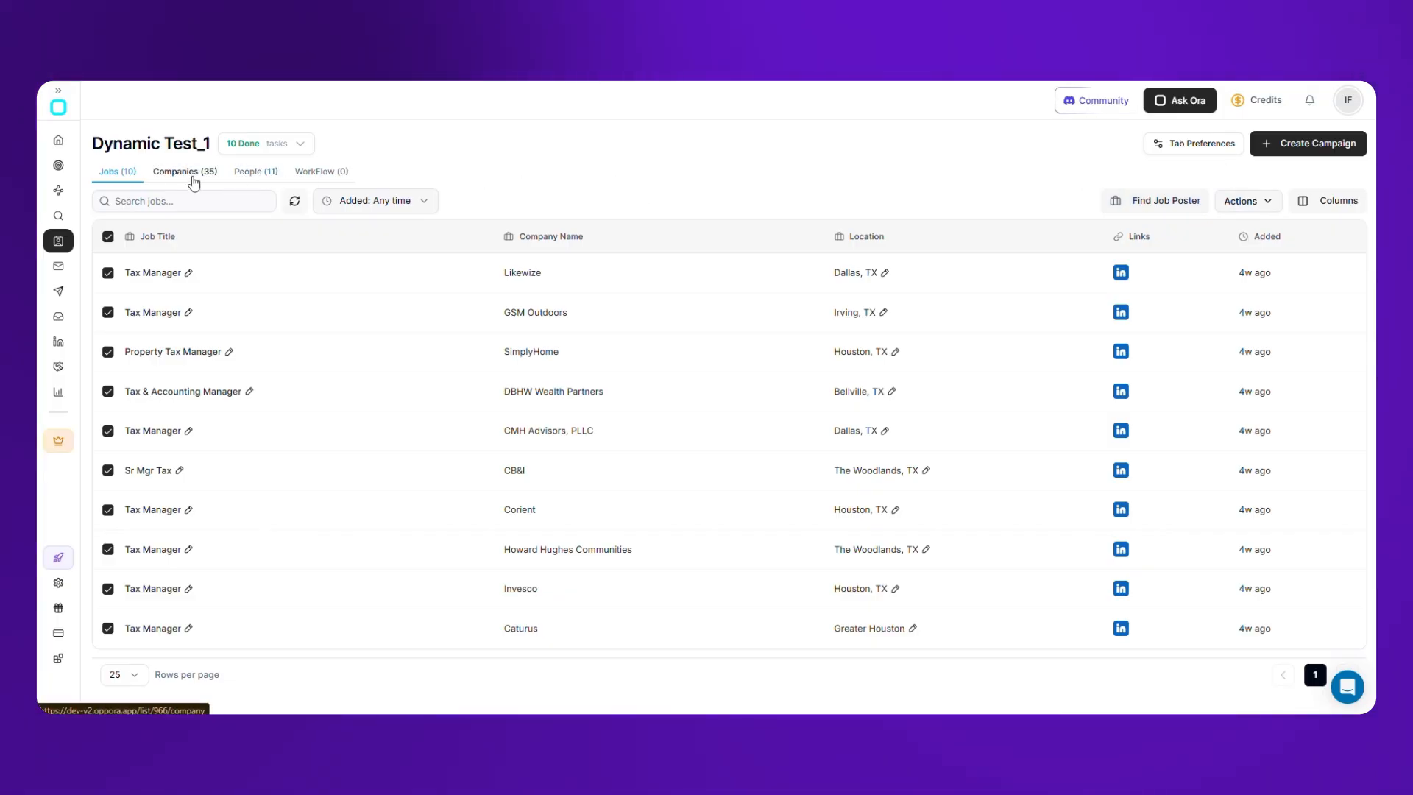
- Show the list's companies, deselect BILL and examine the data columns through Signals and Why this fits
{"action": "left_click", "coordinate": [194, 176]}
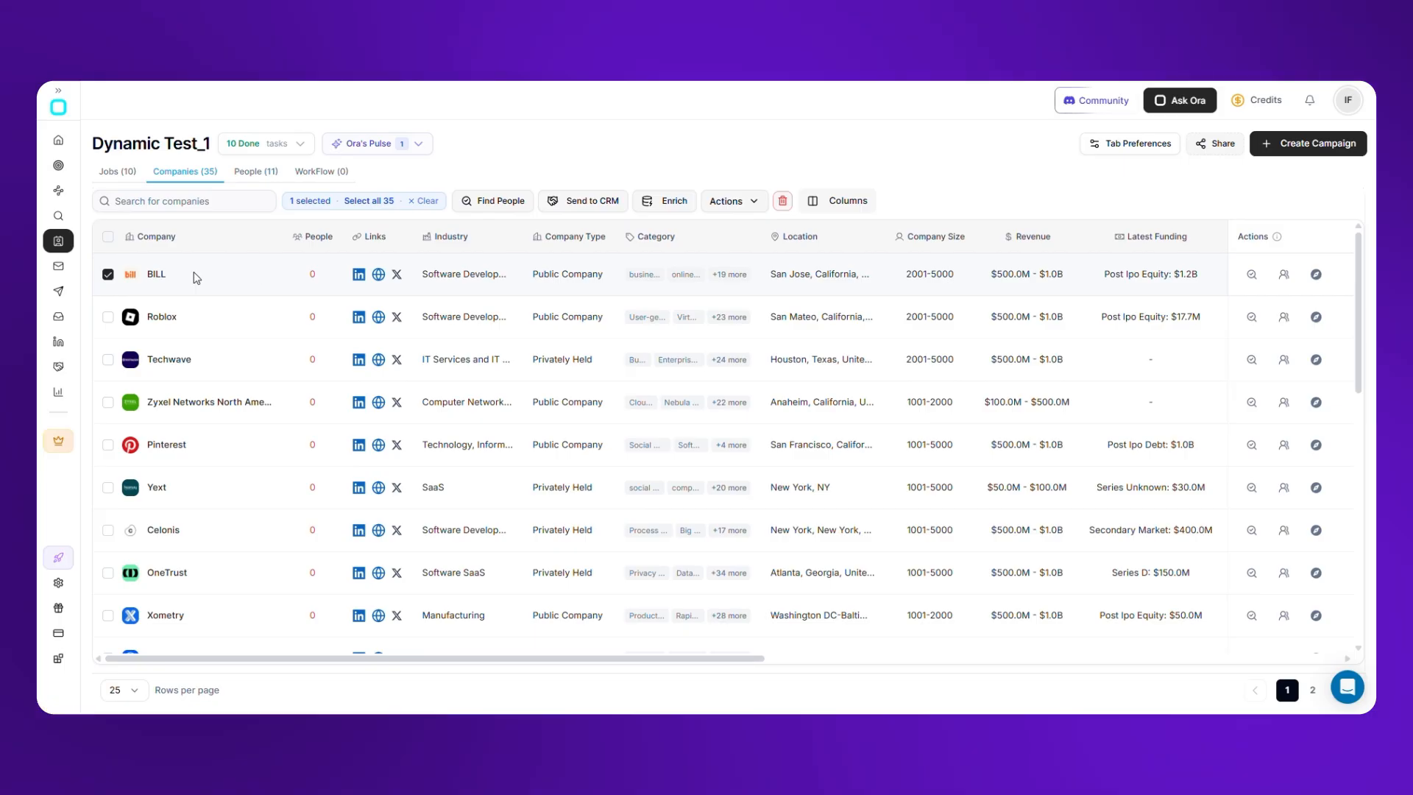
{"action": "left_click", "coordinate": [108, 274]}
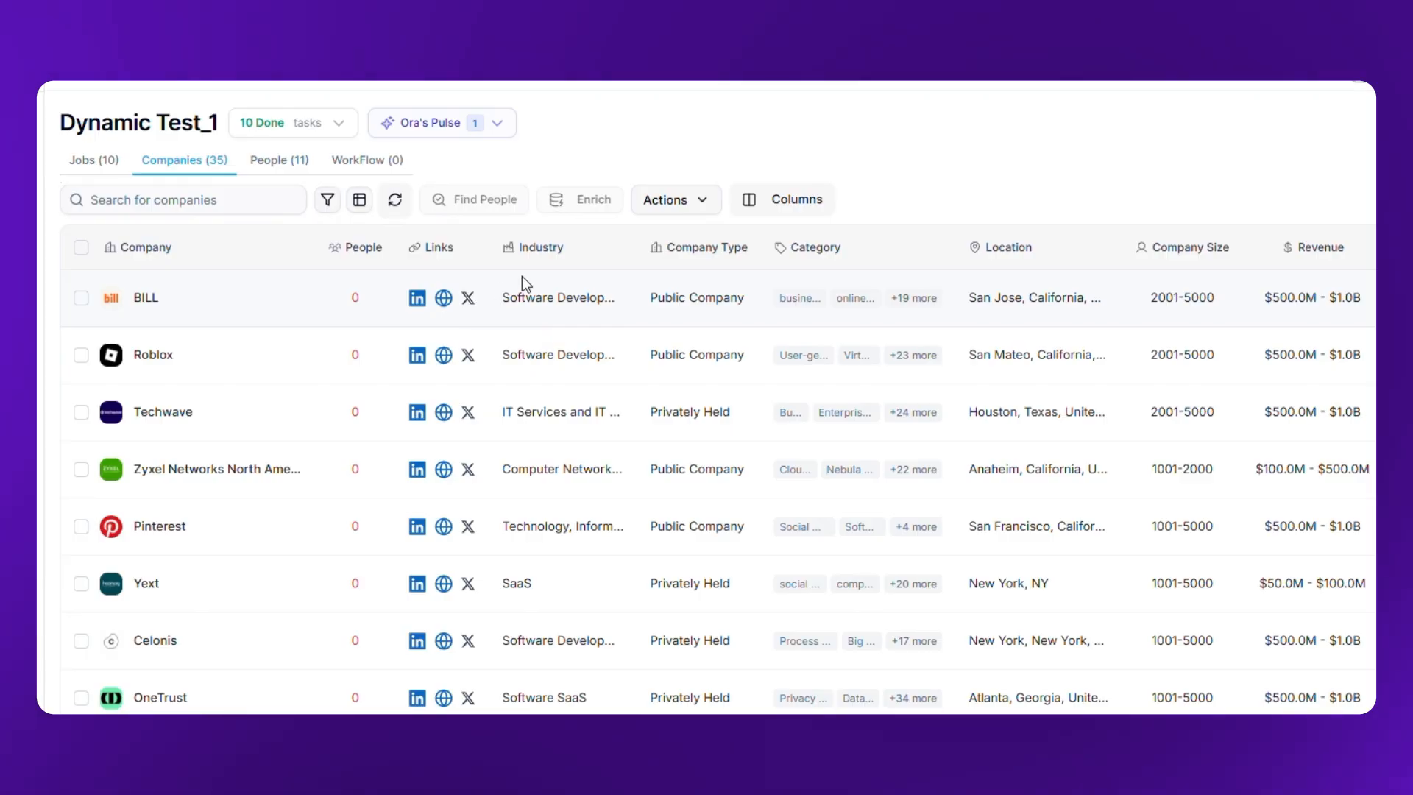
{"action": "scroll", "coordinate": [642, 286], "scroll_direction": "right", "scroll_amount": 6}
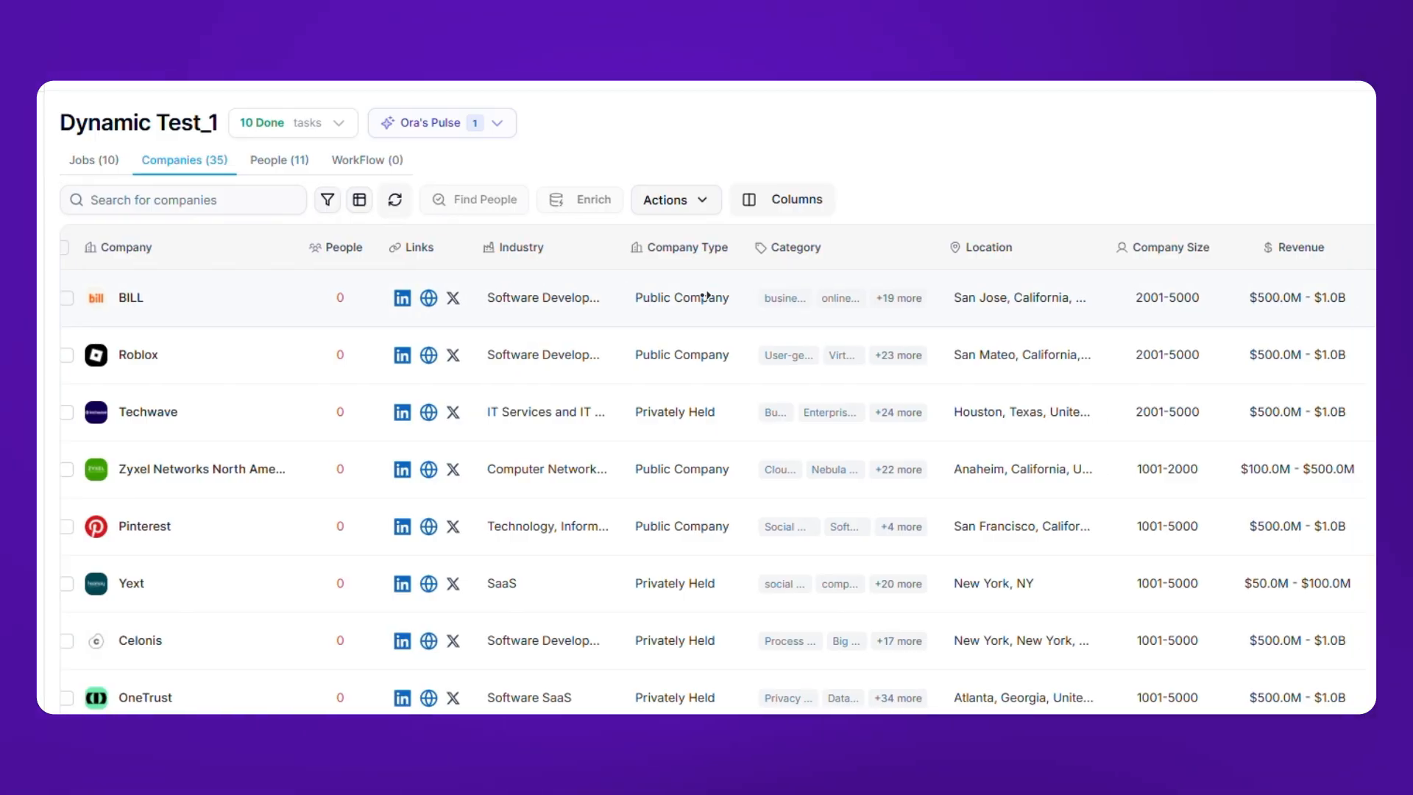
{"action": "scroll", "coordinate": [884, 292], "scroll_direction": "right", "scroll_amount": 12}
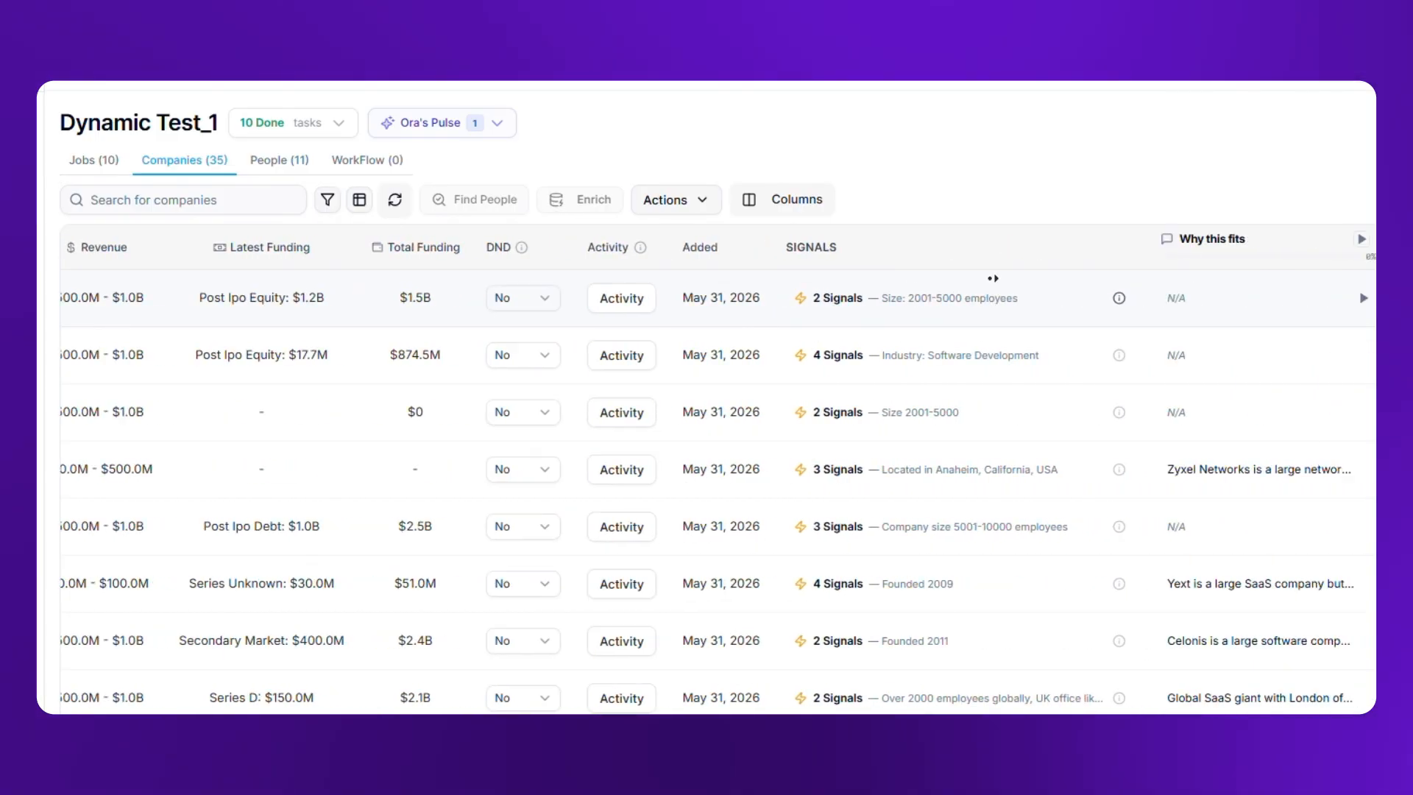
{"action": "scroll", "coordinate": [853, 355], "scroll_direction": "left", "scroll_amount": 18}
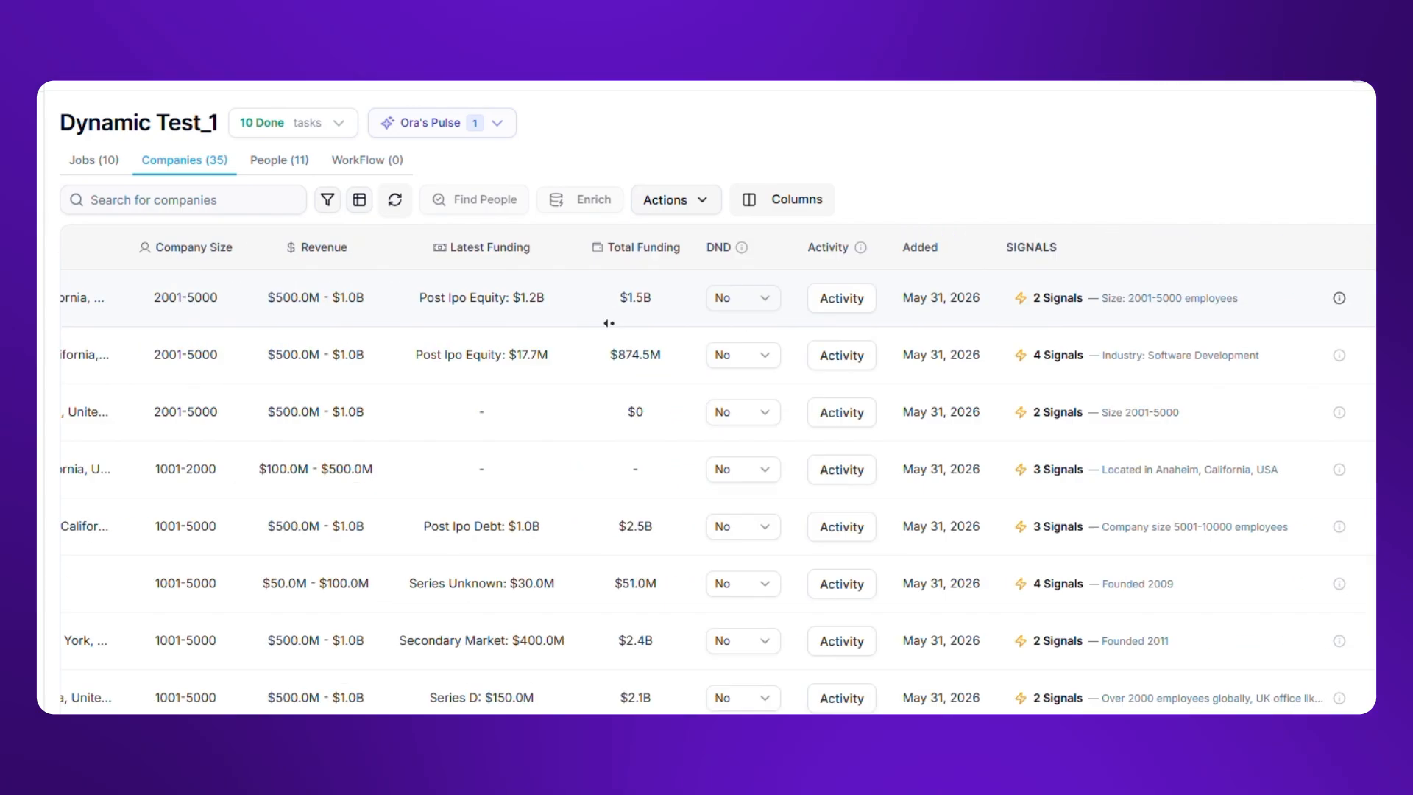
- Select the company BILL and open the Find People filter for it
{"action": "left_click", "coordinate": [79, 298]}
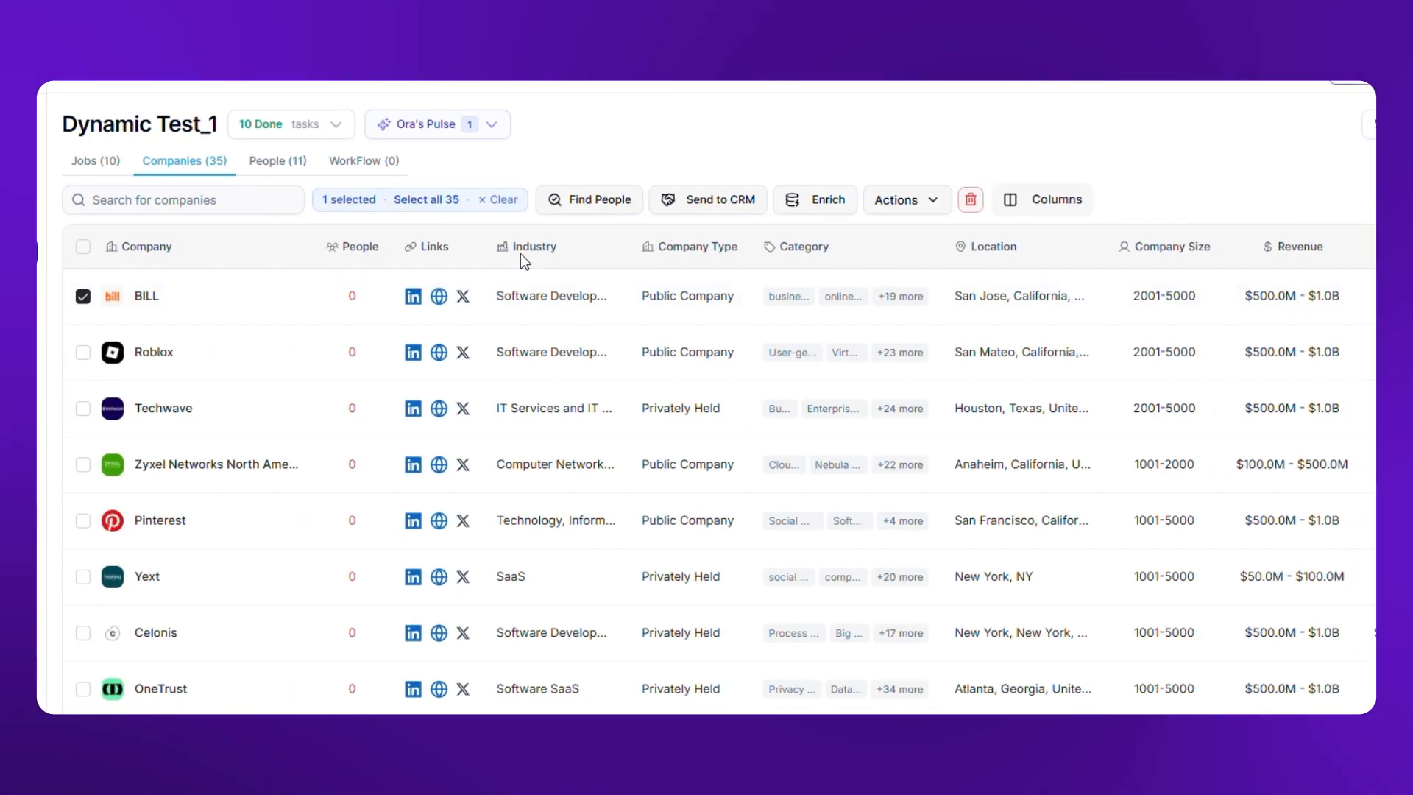
{"action": "left_click", "coordinate": [599, 200]}
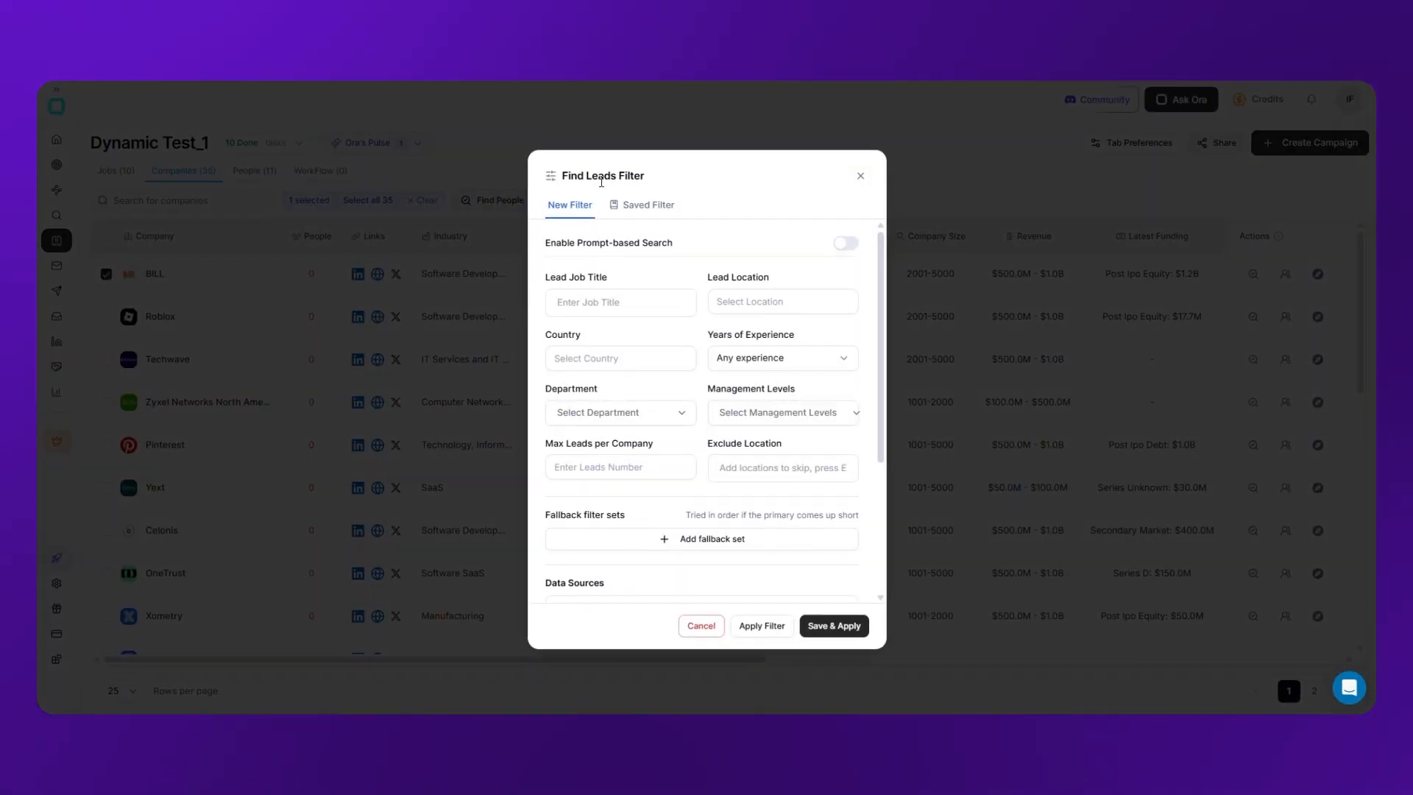
{"action": "left_click", "coordinate": [649, 289]}
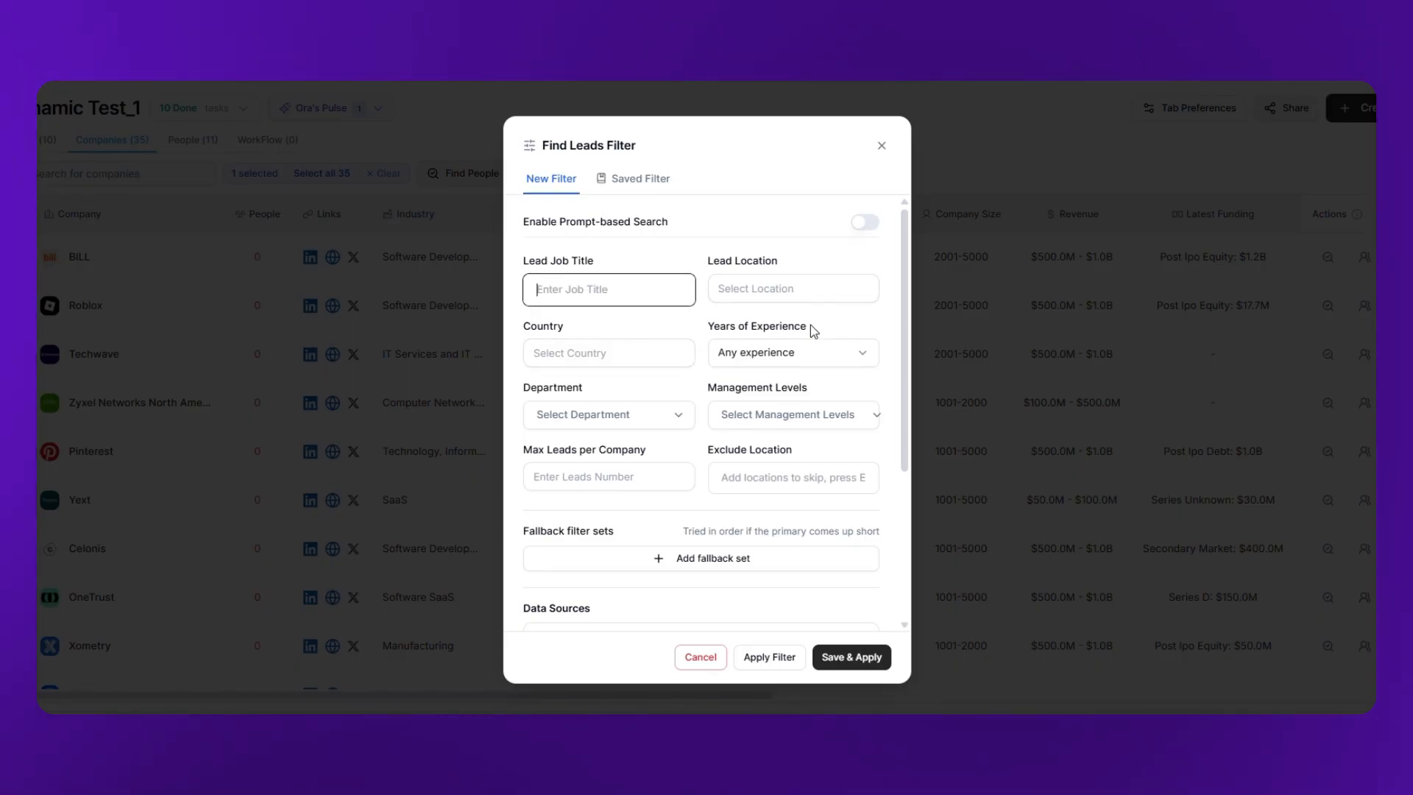
- Examine the Department and Management Levels options and the Max Leads per Company field in the leads filter
{"action": "left_click", "coordinate": [601, 413]}
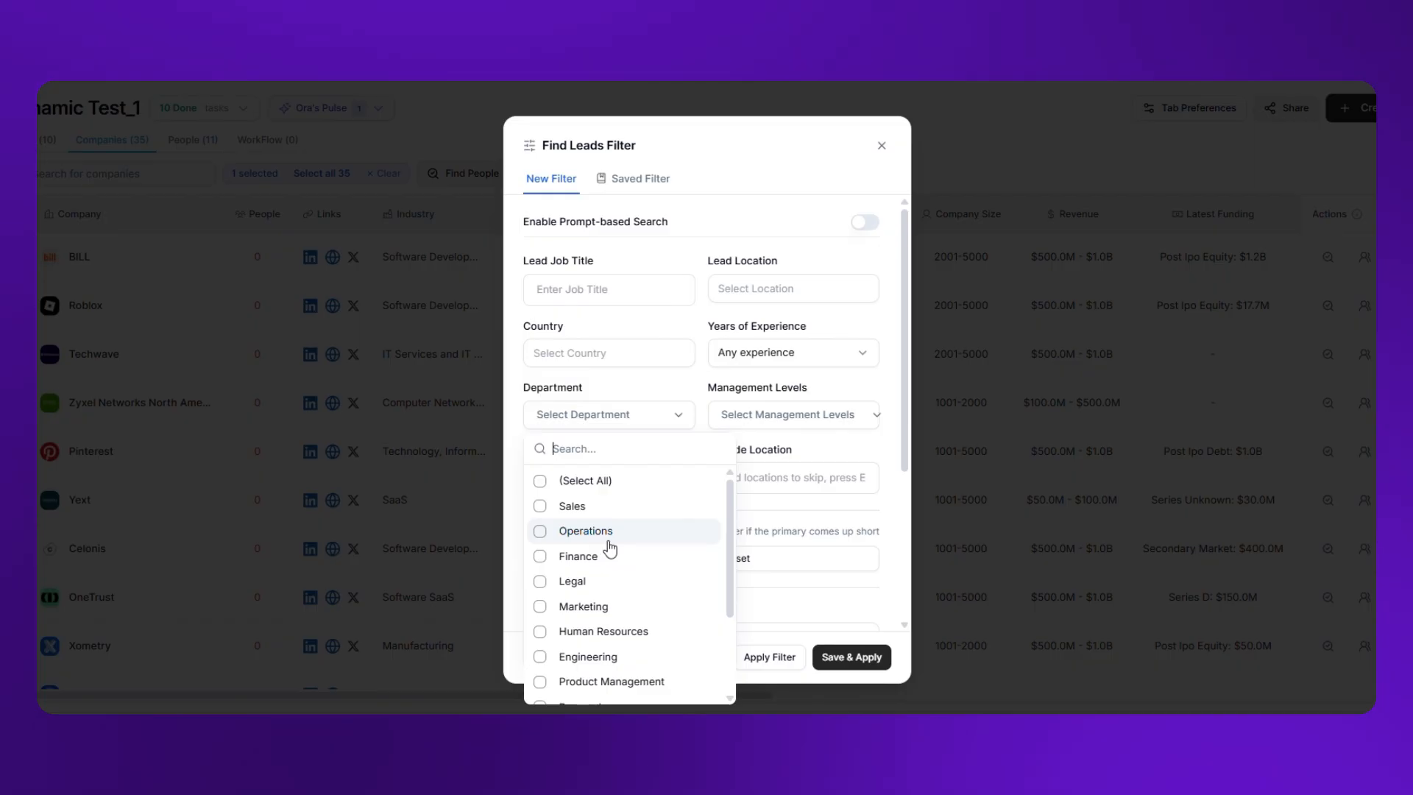
{"action": "scroll", "coordinate": [638, 555], "scroll_direction": "down", "scroll_amount": 3}
{"action": "scroll", "coordinate": [647, 628], "scroll_direction": "up", "scroll_amount": 3}
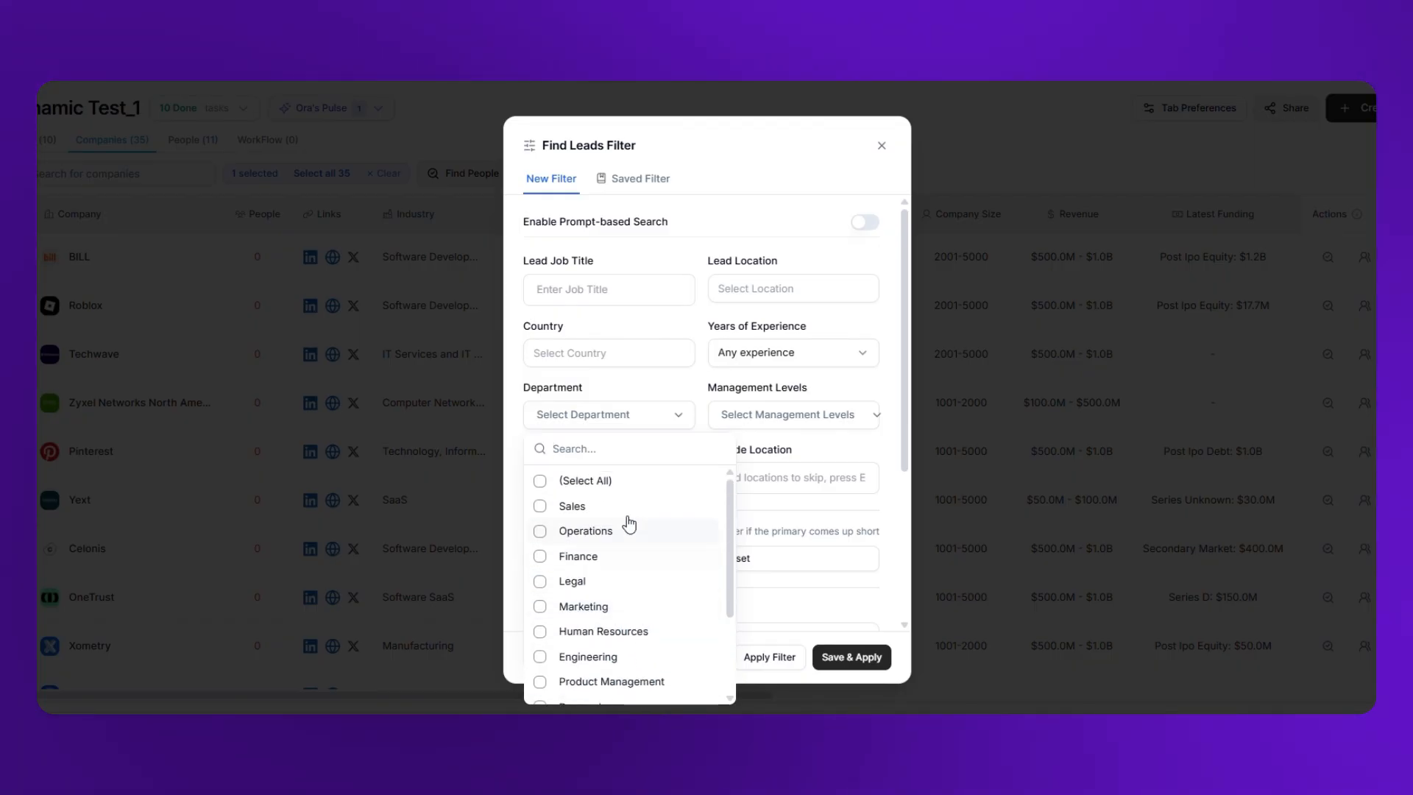
{"action": "left_click", "coordinate": [682, 396]}
{"action": "left_click", "coordinate": [789, 415]}
{"action": "scroll", "coordinate": [785, 545], "scroll_direction": "down", "scroll_amount": 2}
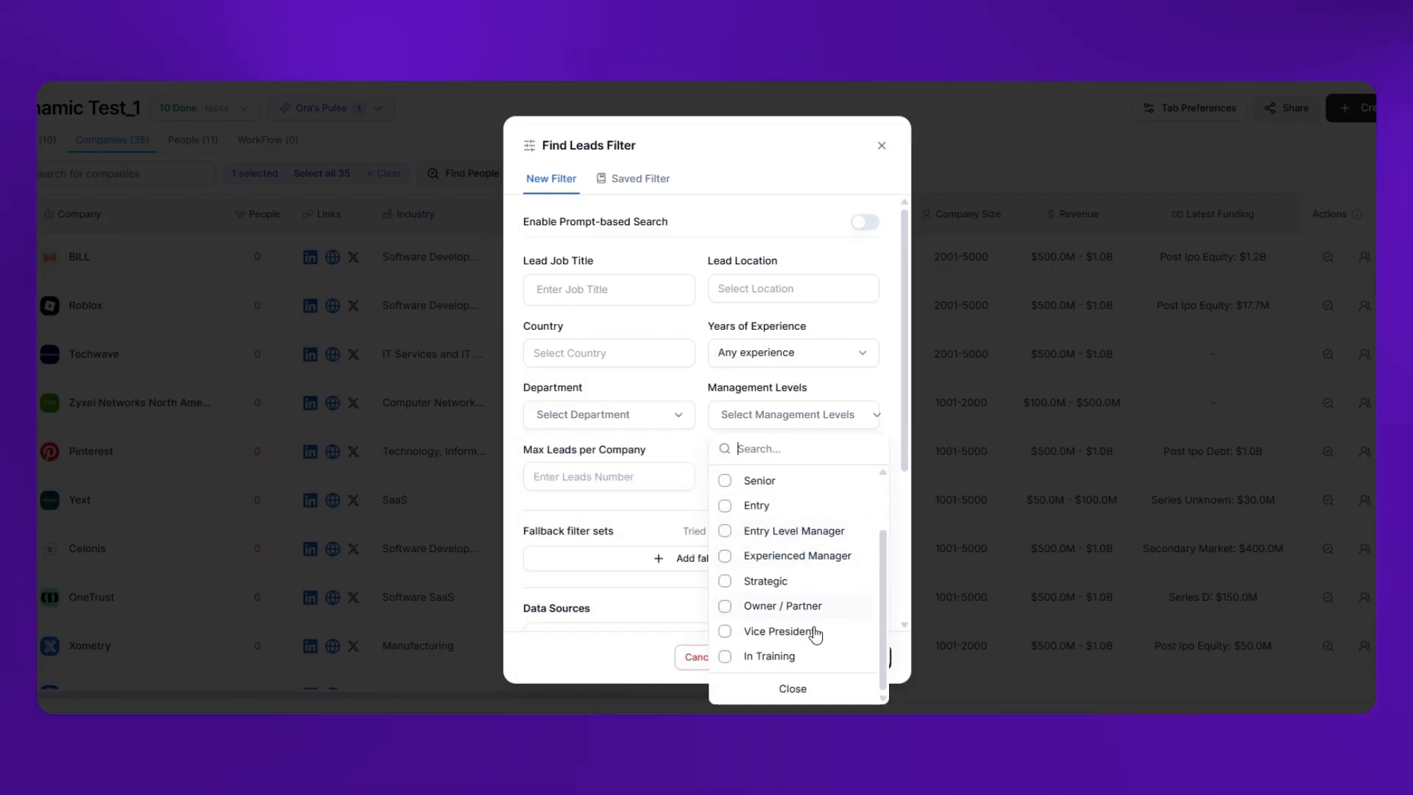
{"action": "scroll", "coordinate": [815, 620], "scroll_direction": "up", "scroll_amount": 3}
{"action": "left_click", "coordinate": [711, 414]}
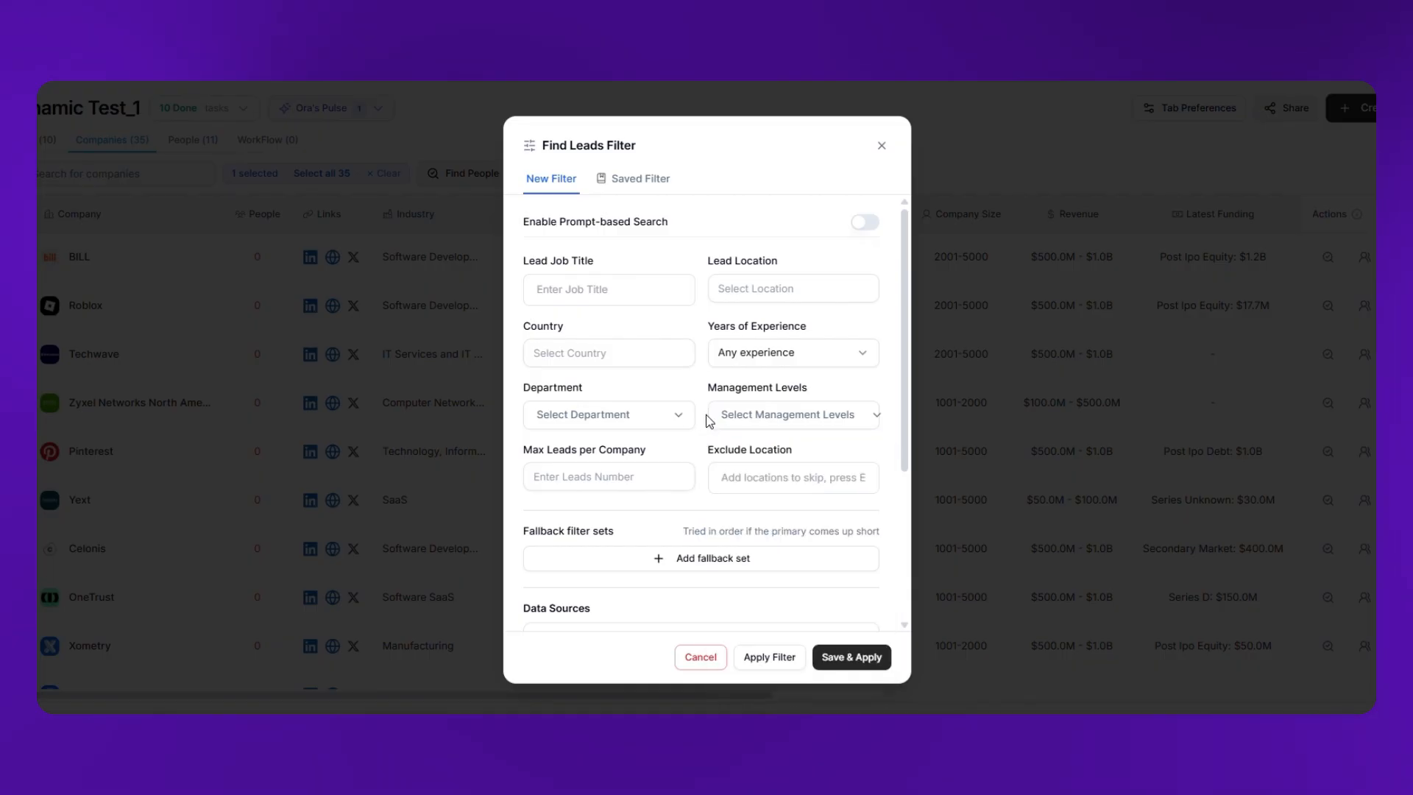
{"action": "left_click", "coordinate": [624, 473]}
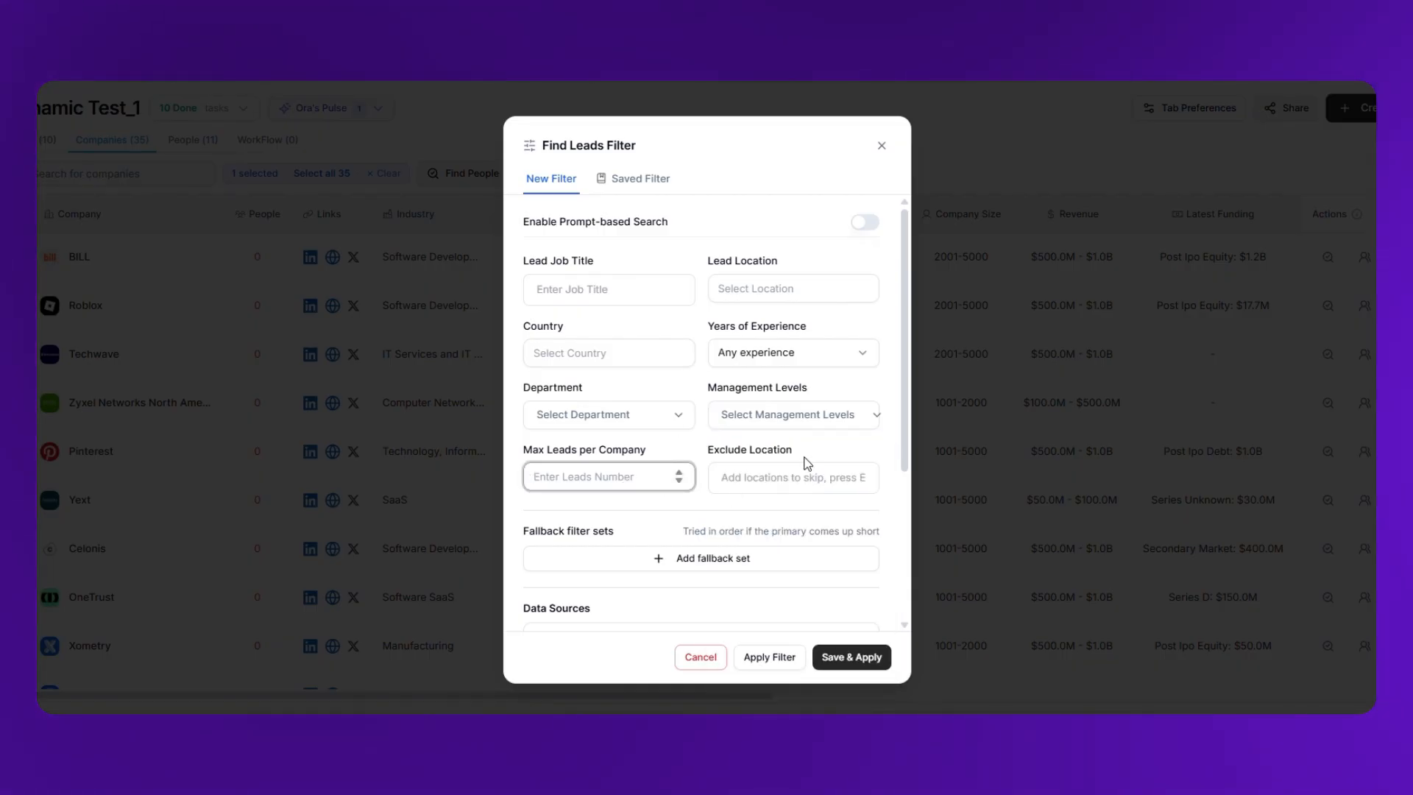
- Examine the filter's data sources and their per-person credit costs, trying Premium Real-time Search on and off
{"action": "scroll", "coordinate": [807, 463], "scroll_direction": "down", "scroll_amount": 2}
{"action": "scroll", "coordinate": [809, 458], "scroll_direction": "down", "scroll_amount": 1}
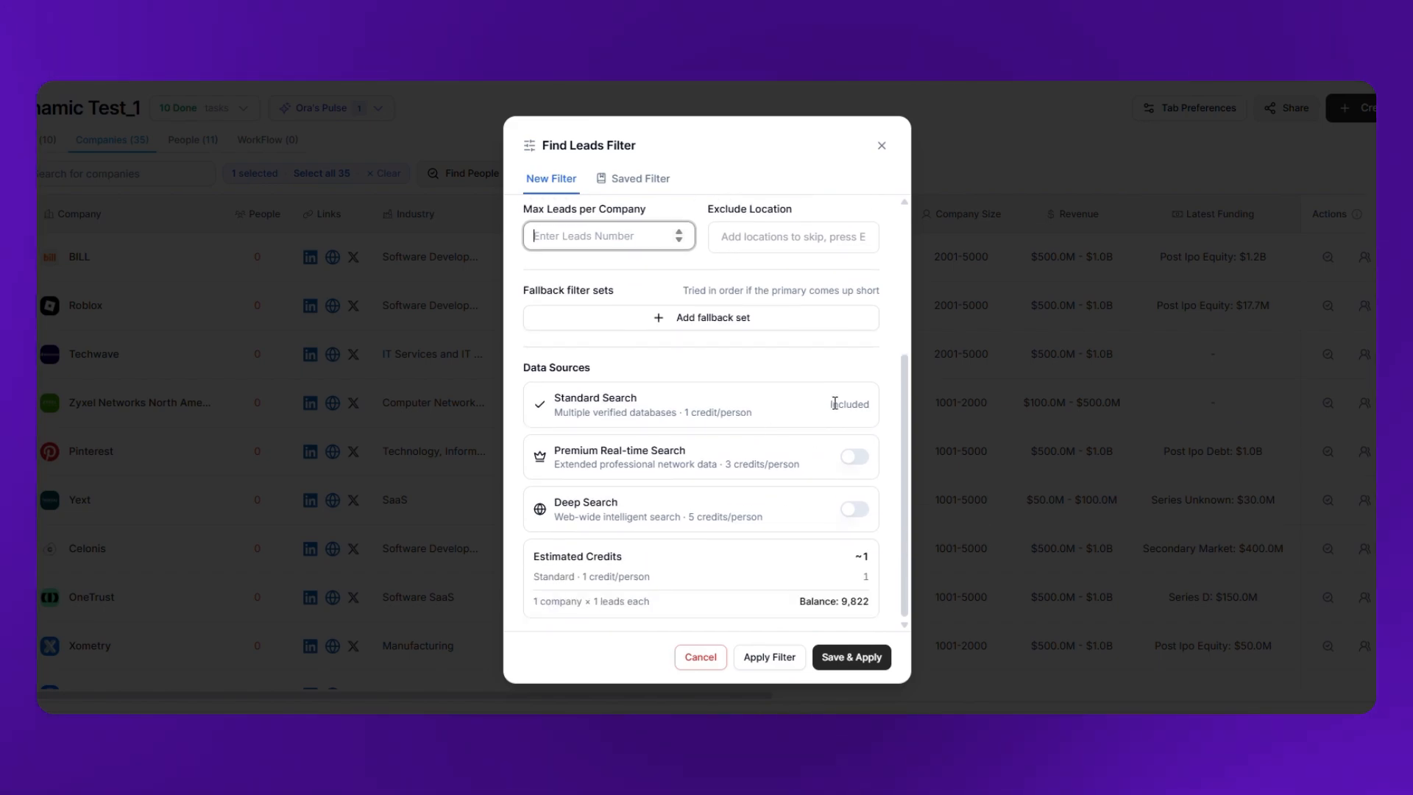
{"action": "left_click", "coordinate": [862, 467]}
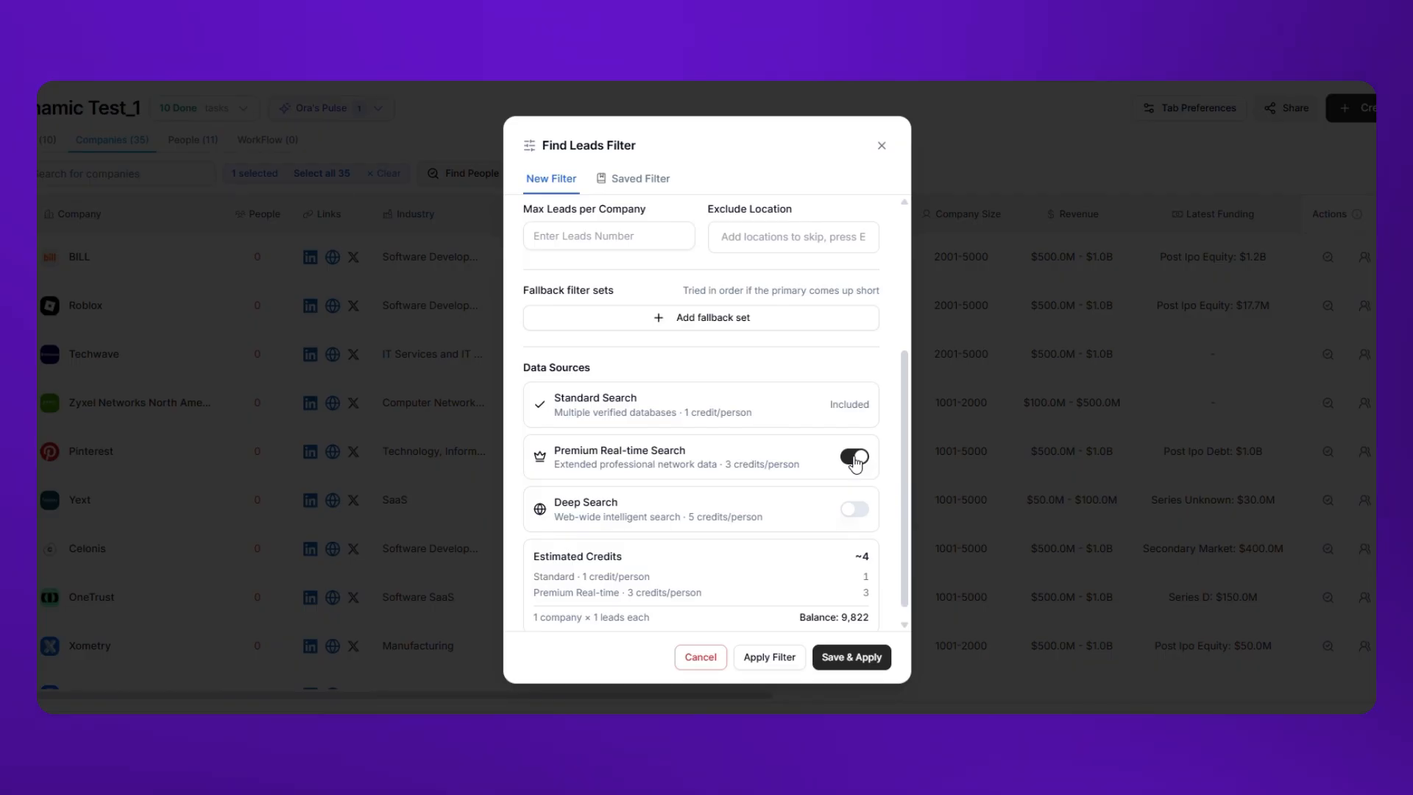
{"action": "left_click", "coordinate": [854, 462]}
{"action": "left_click_drag", "start_coordinate": [762, 518], "coordinate": [683, 523]}
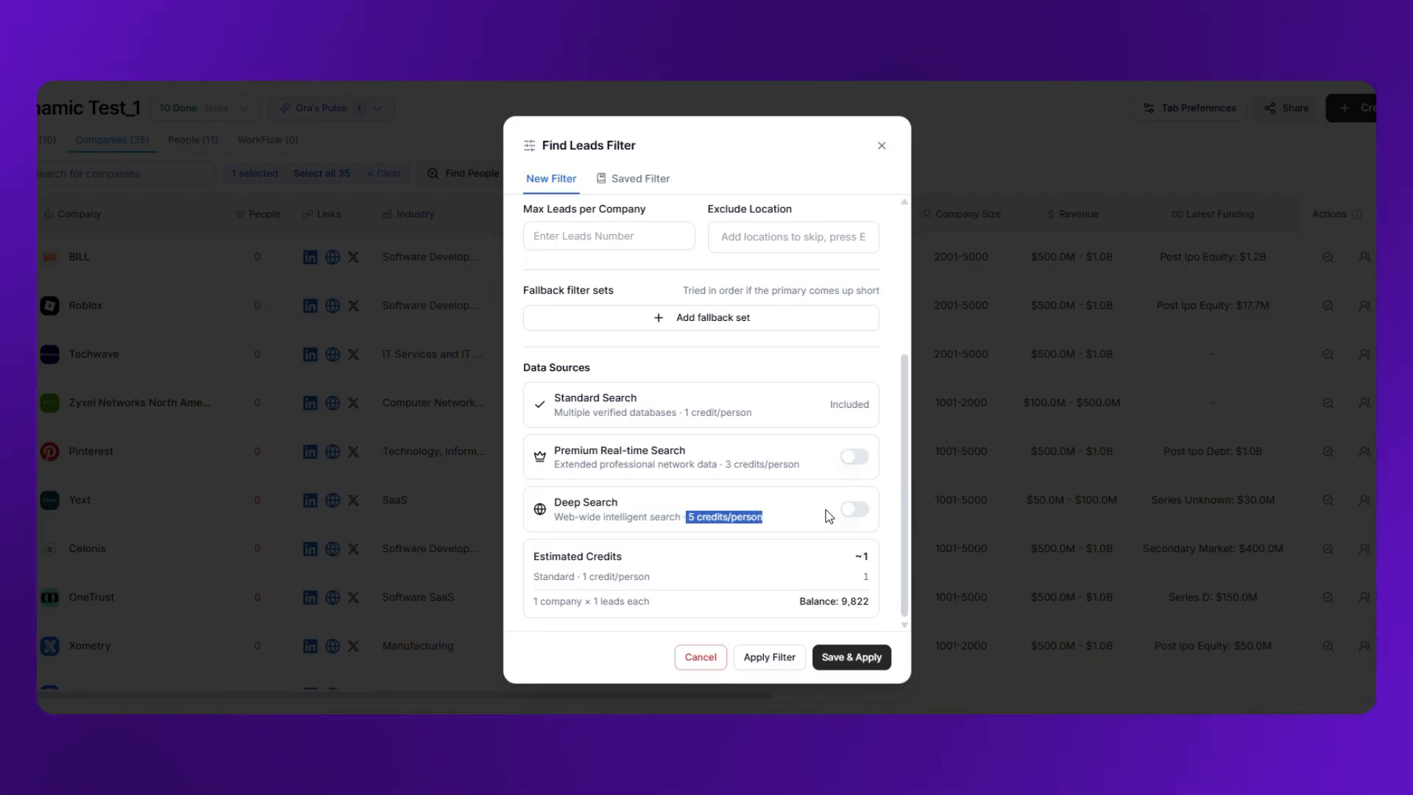
{"action": "left_click_drag", "start_coordinate": [810, 464], "coordinate": [736, 464]}
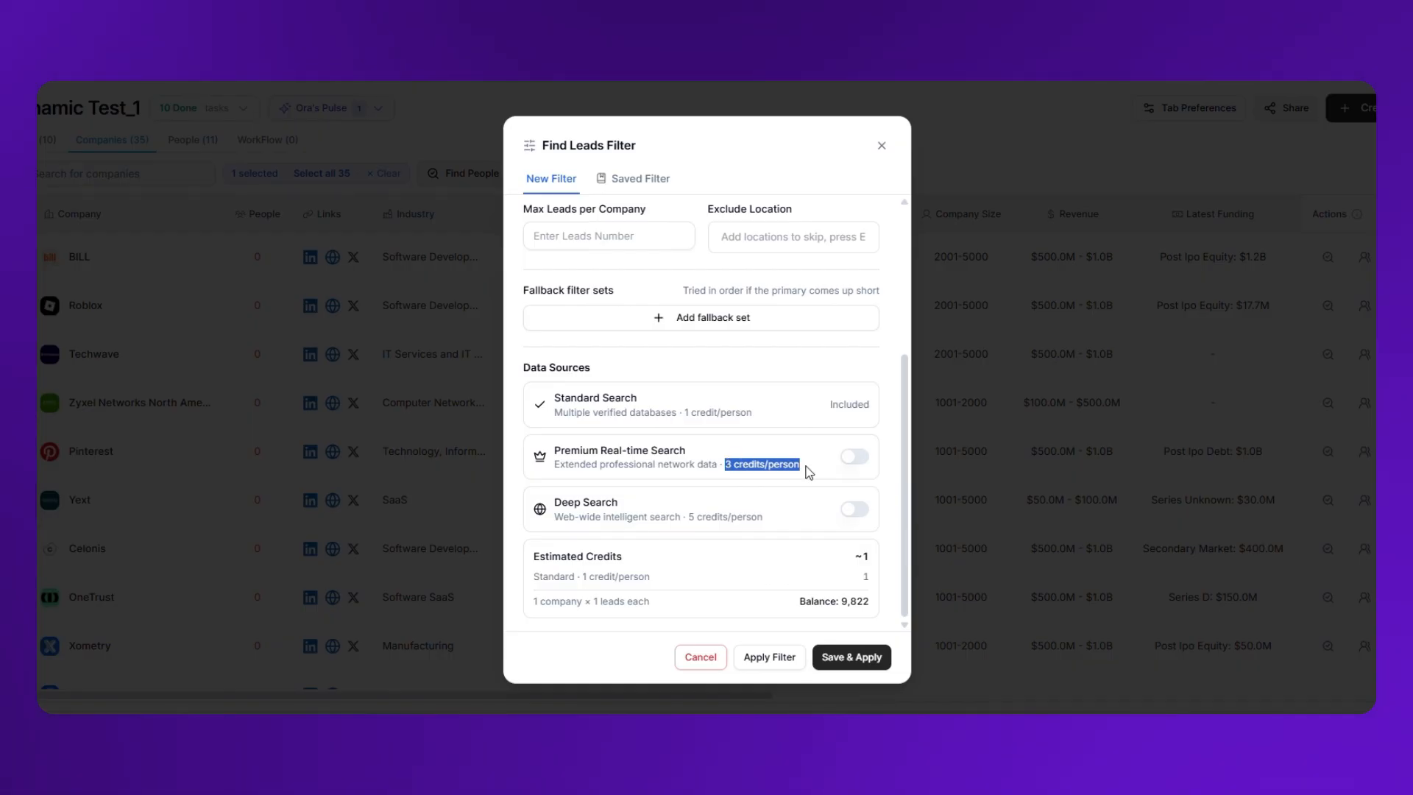
{"action": "left_click", "coordinate": [785, 449]}
- Review the remaining filter fields and the estimated credits, and close the leads filter without applying it
{"action": "scroll", "coordinate": [786, 450], "scroll_direction": "up", "scroll_amount": 2}
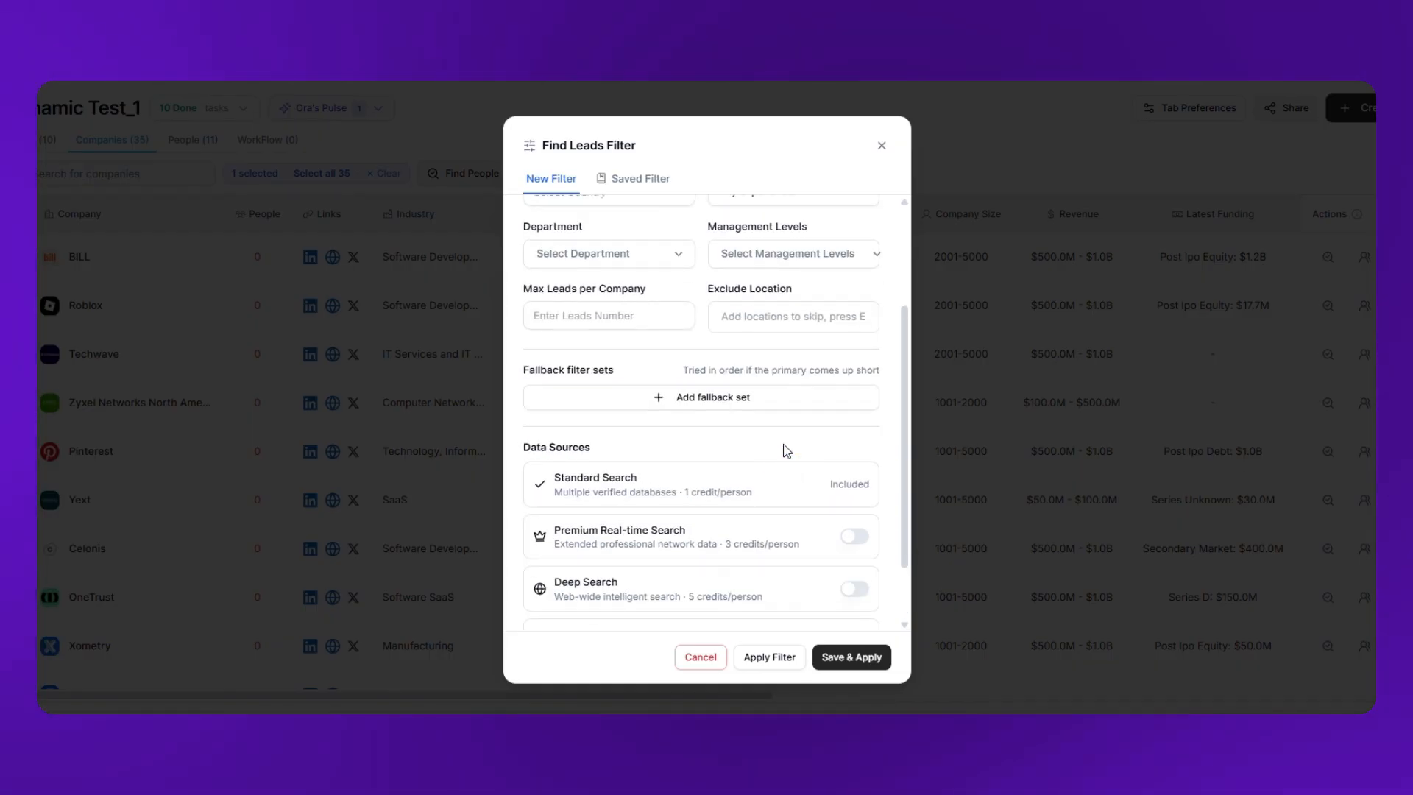
{"action": "scroll", "coordinate": [783, 427], "scroll_direction": "up", "scroll_amount": 2}
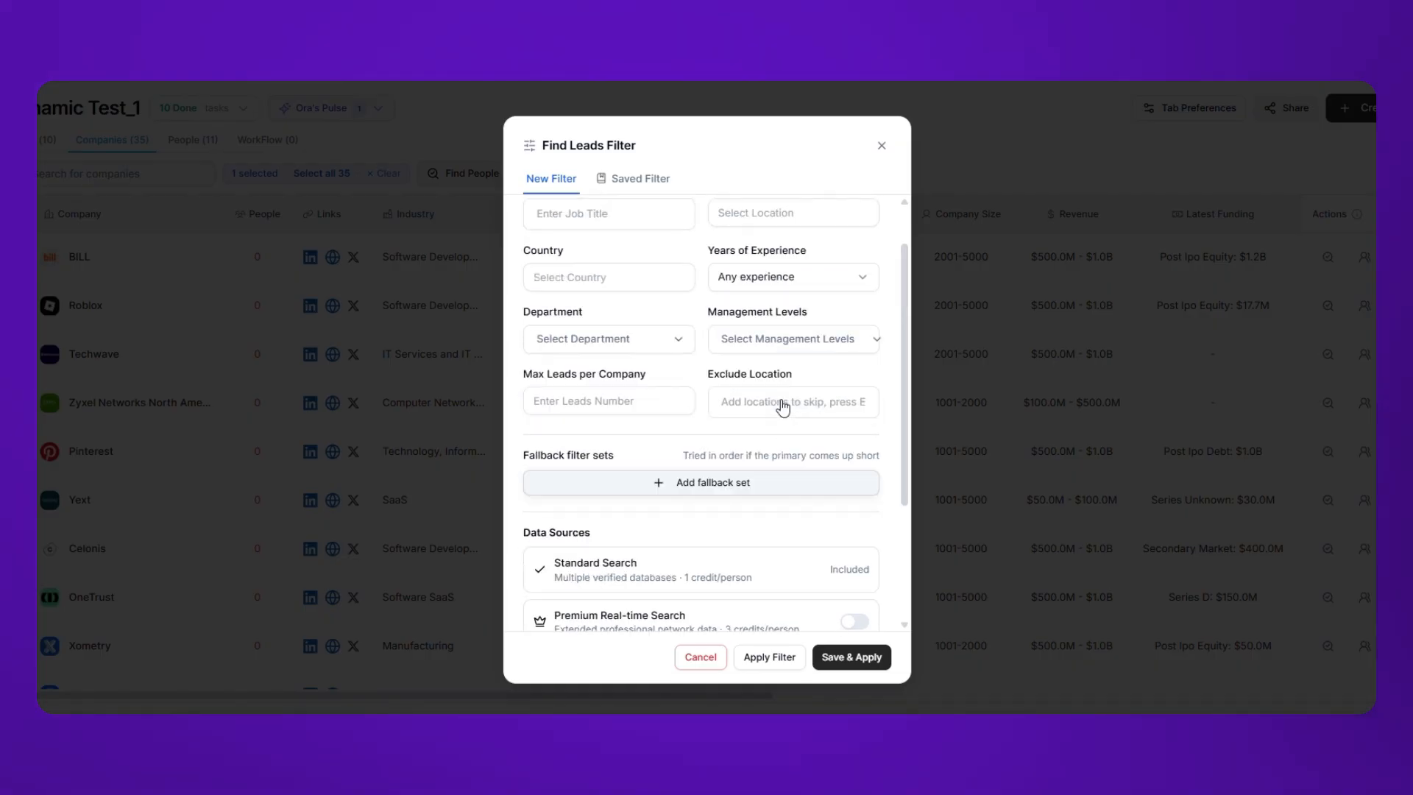
{"action": "scroll", "coordinate": [782, 404], "scroll_direction": "down", "scroll_amount": 4}
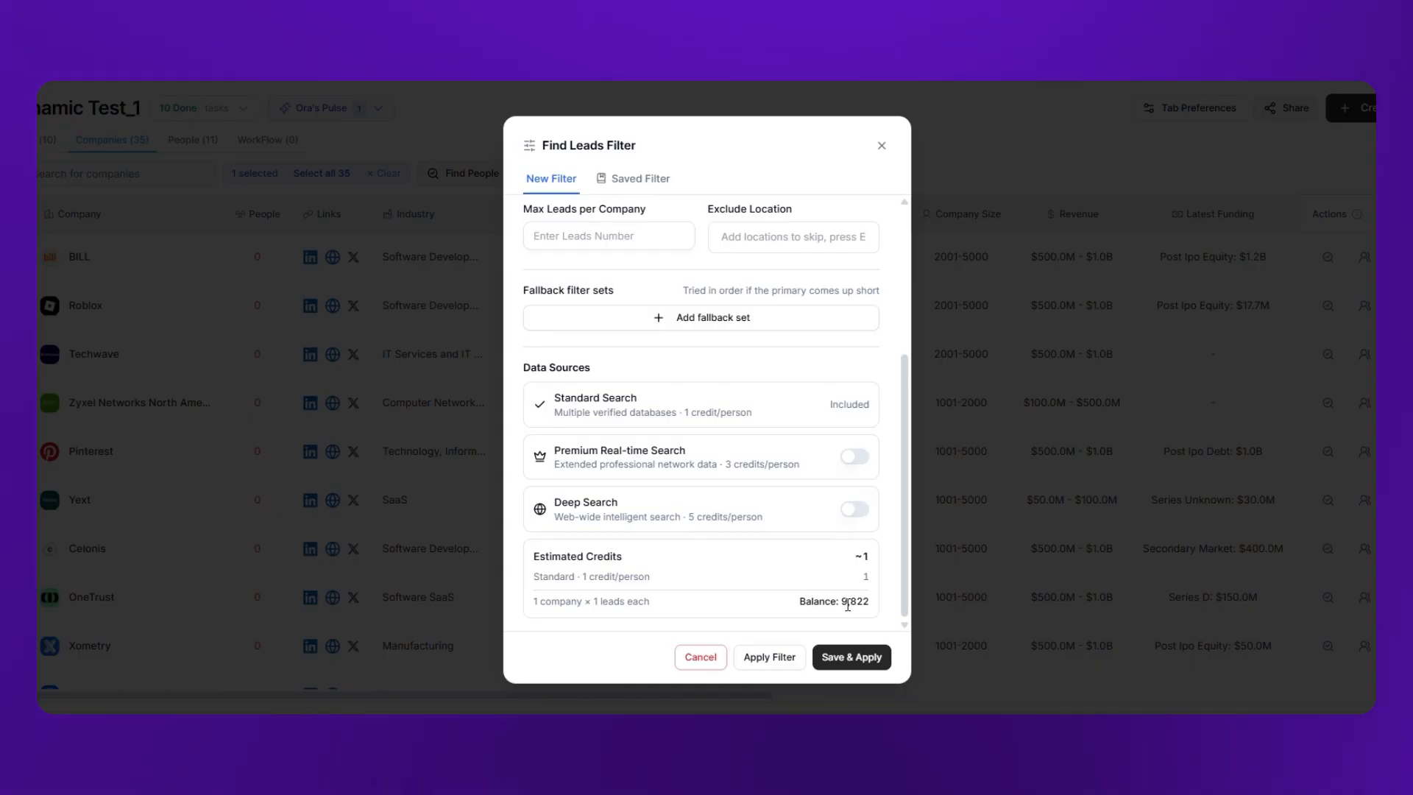
{"action": "scroll", "coordinate": [846, 577], "scroll_direction": "up", "scroll_amount": 5}
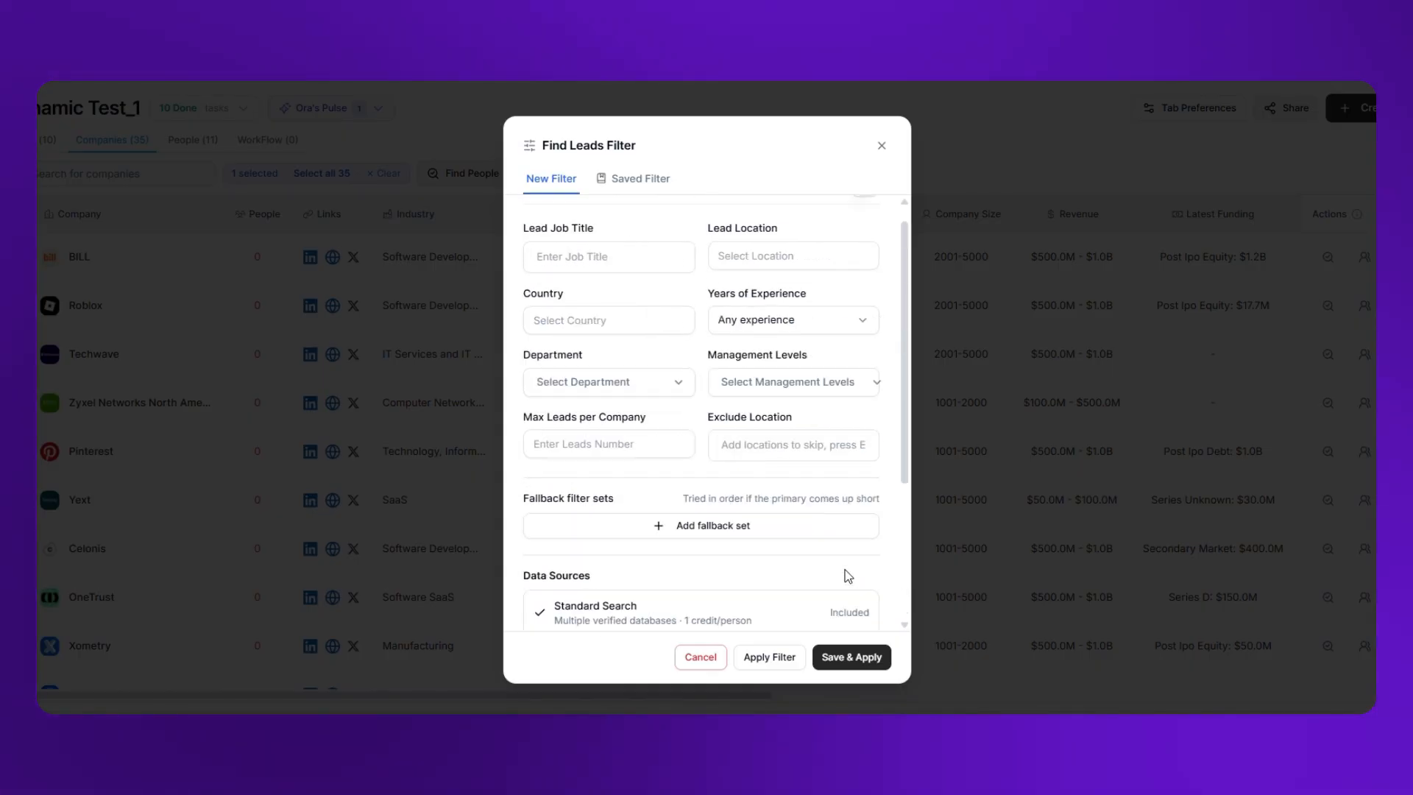
{"action": "left_click", "coordinate": [881, 145]}
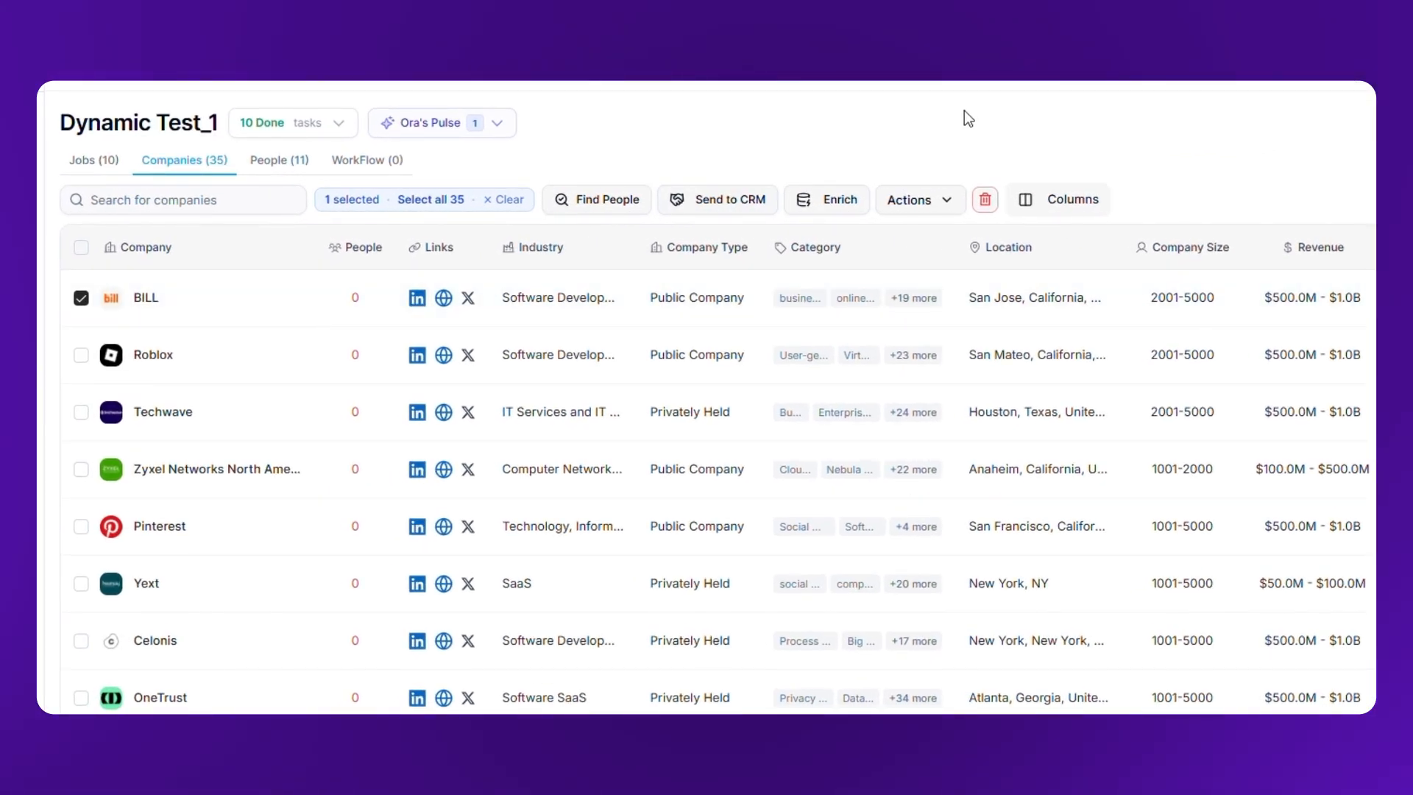
- Open the enrichment options for BILL and look through the suggested fields, custom AI columns and field groups
{"action": "left_click", "coordinate": [842, 206]}
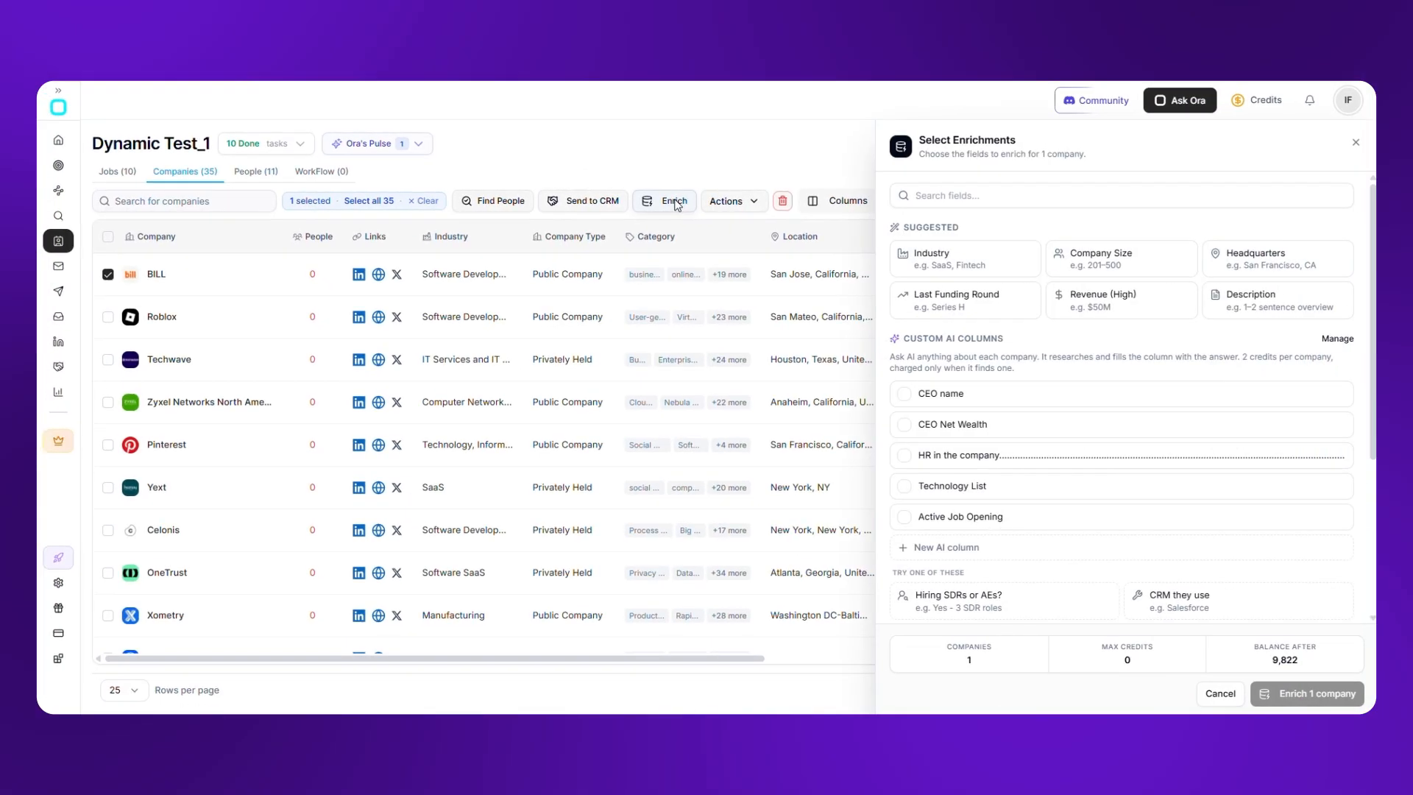
{"action": "scroll", "coordinate": [1117, 258], "scroll_direction": "down", "scroll_amount": 2}
{"action": "scroll", "coordinate": [1117, 259], "scroll_direction": "down", "scroll_amount": 1}
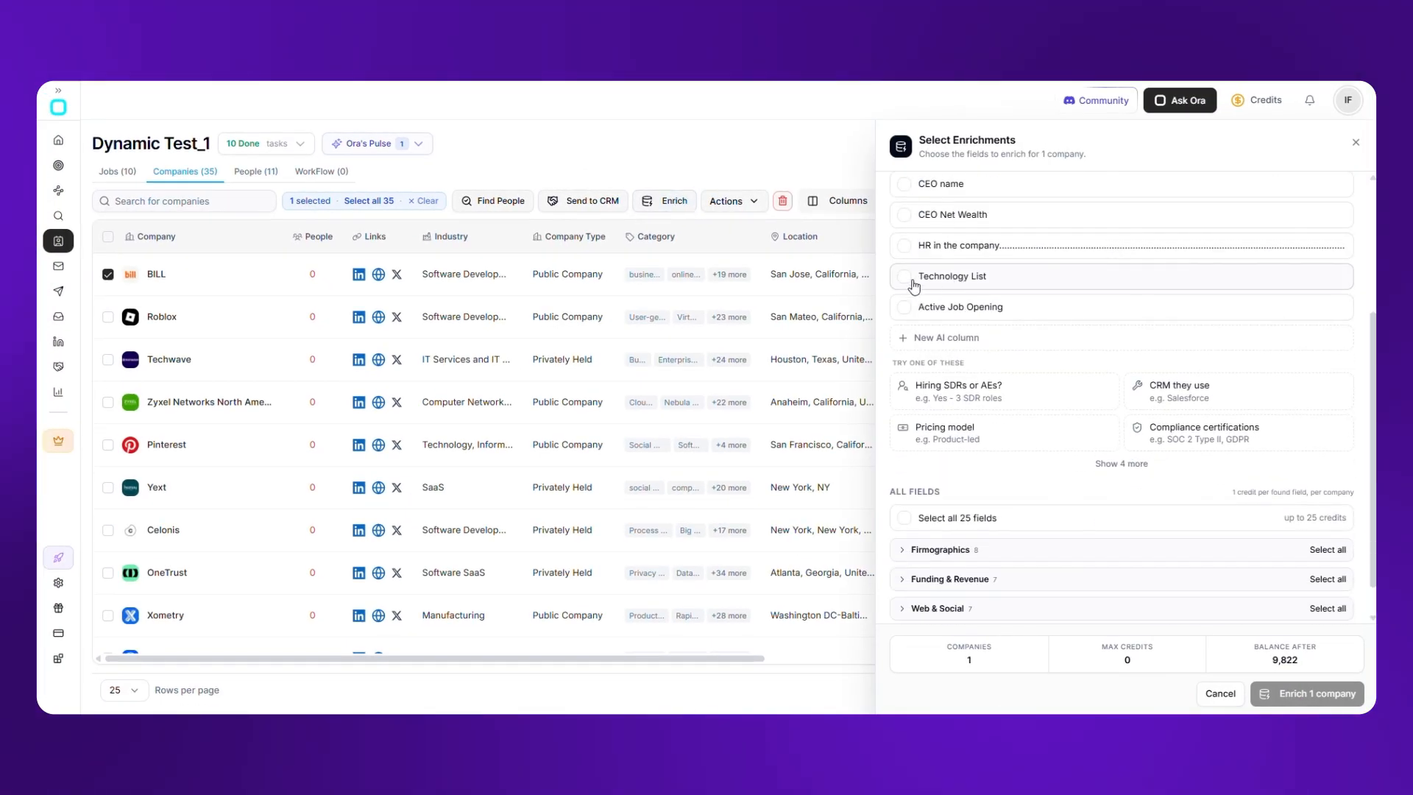
- Create a custom AI column named Tech Stack with the brief "I want to find the tech stack of these companies"
{"action": "left_click", "coordinate": [1037, 340]}
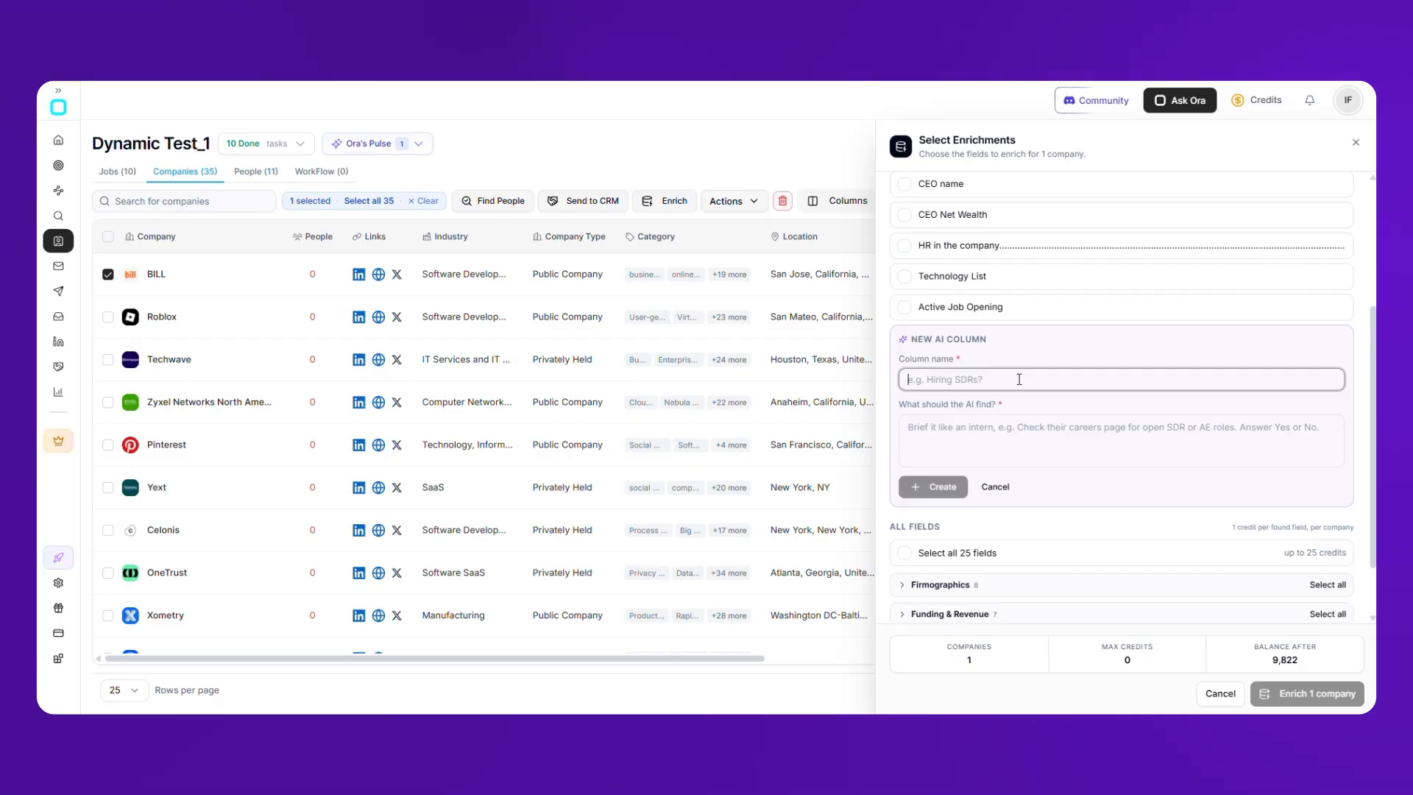
{"action": "type", "text": "Tech Sta"}
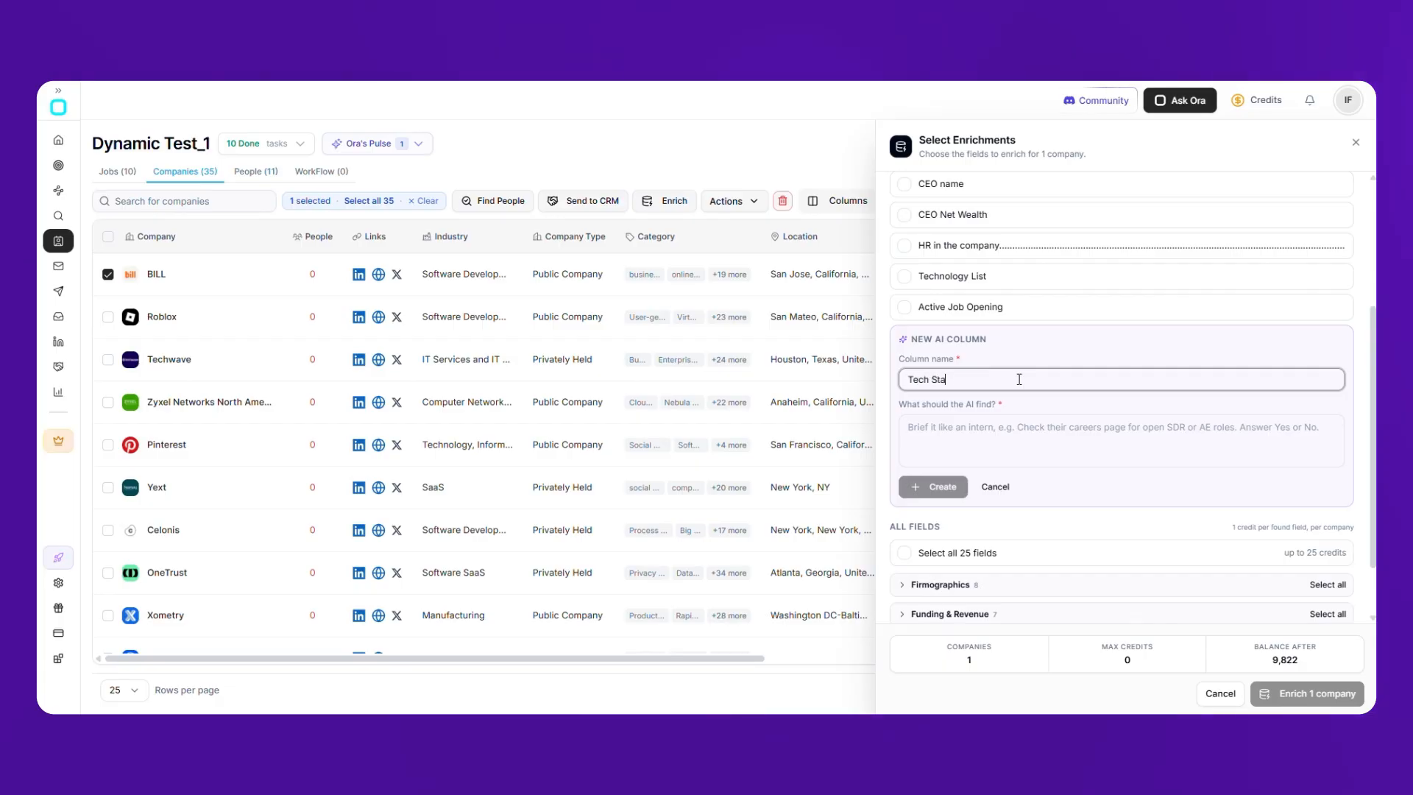
{"action": "type", "text": "ck"}
{"action": "left_click", "coordinate": [1119, 451]}
{"action": "type", "text": "I want to find the tec"}
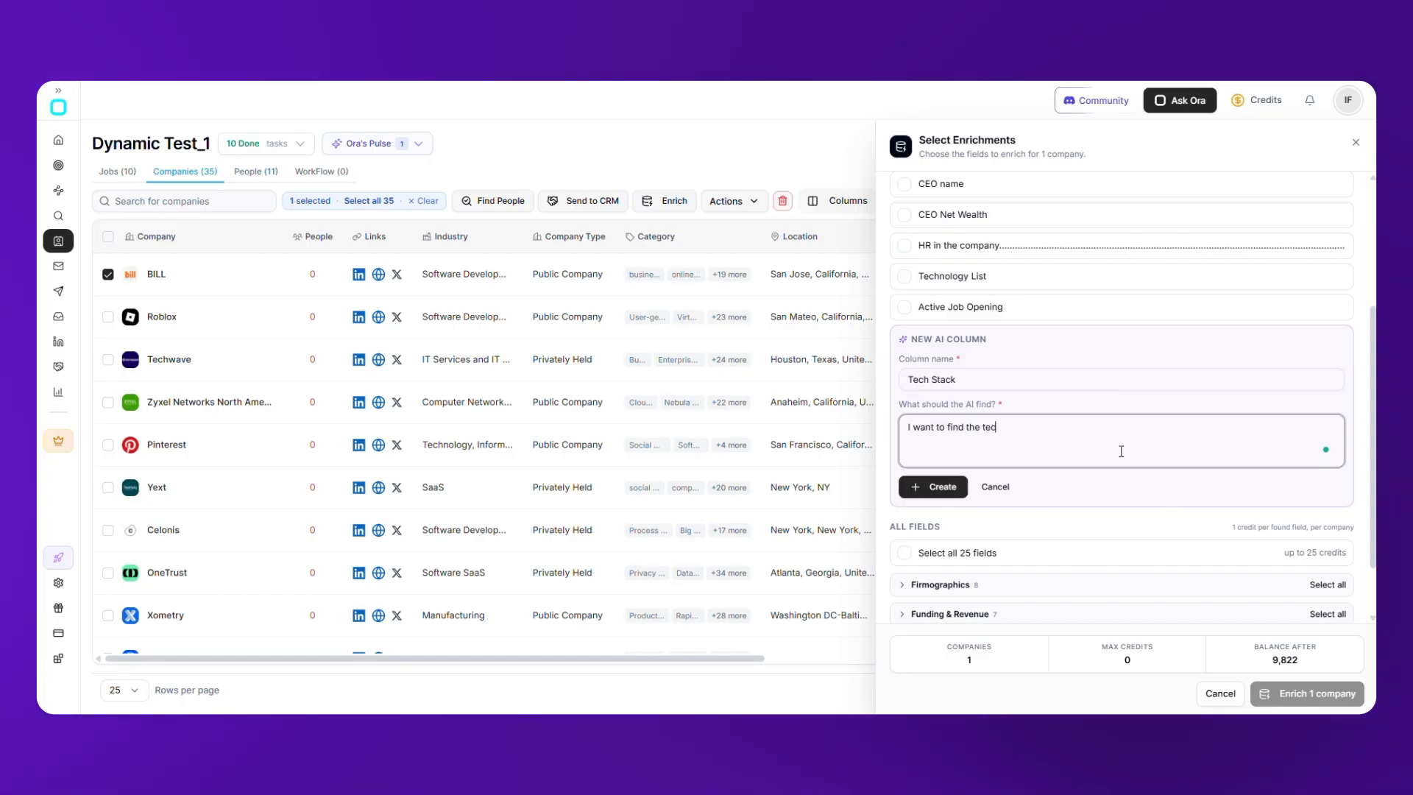
{"action": "type", "text": "h stack of these"}
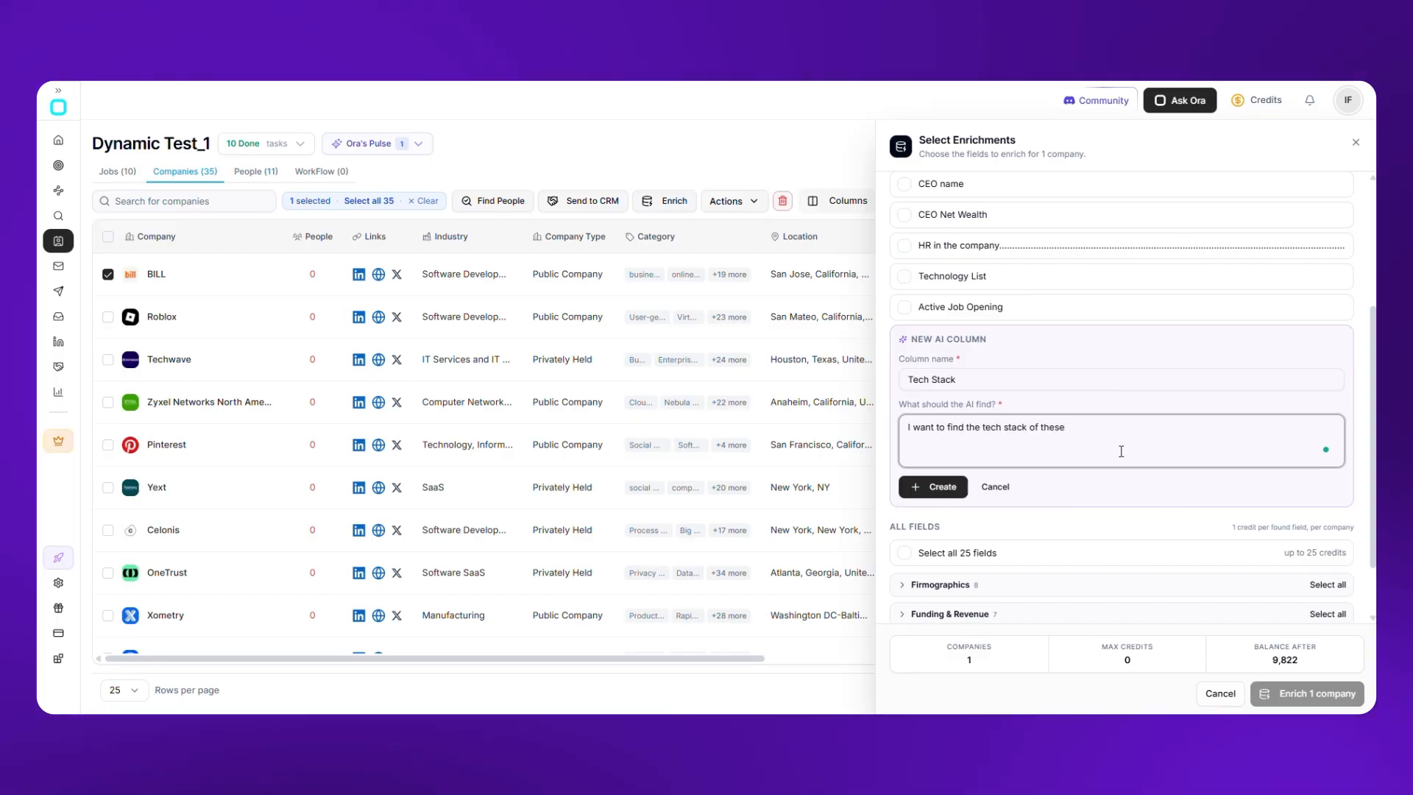
{"action": "type", "text": " companies"}
{"action": "left_click", "coordinate": [933, 486]}
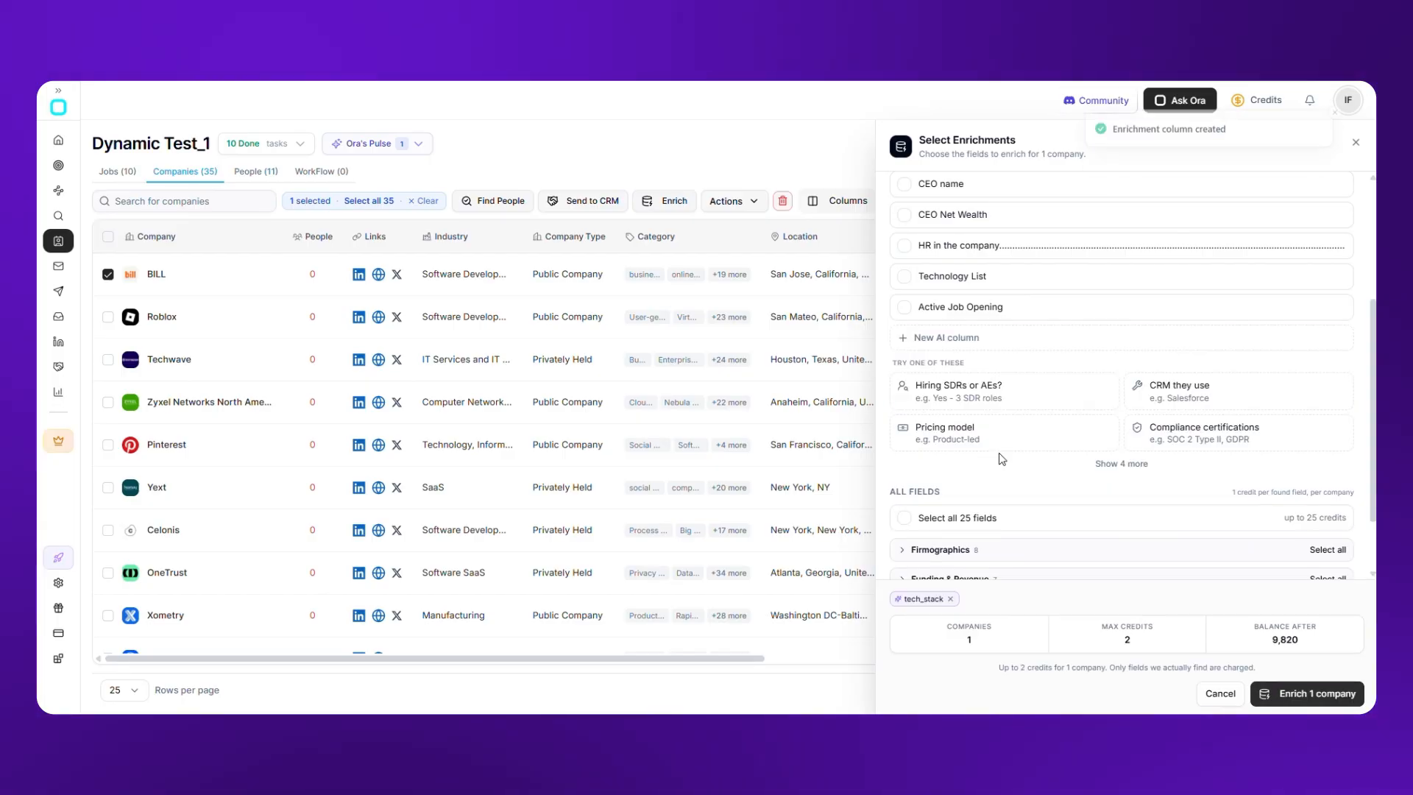
- Add all 25 fields to the Tech Stack enrichment selection for BILL, and close the options without running the enrichment
{"action": "scroll", "coordinate": [1153, 544], "scroll_direction": "down", "scroll_amount": 2}
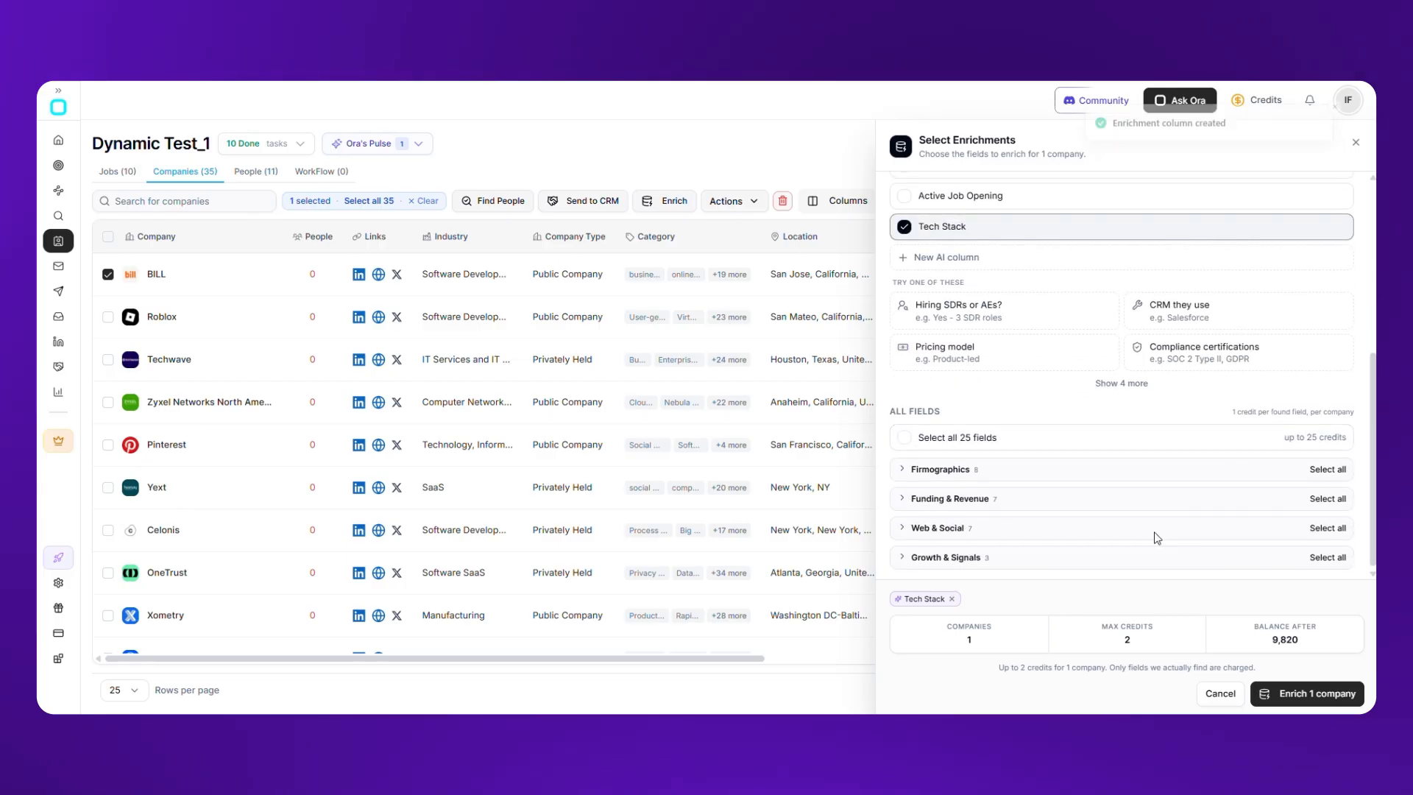
{"action": "left_click", "coordinate": [911, 438]}
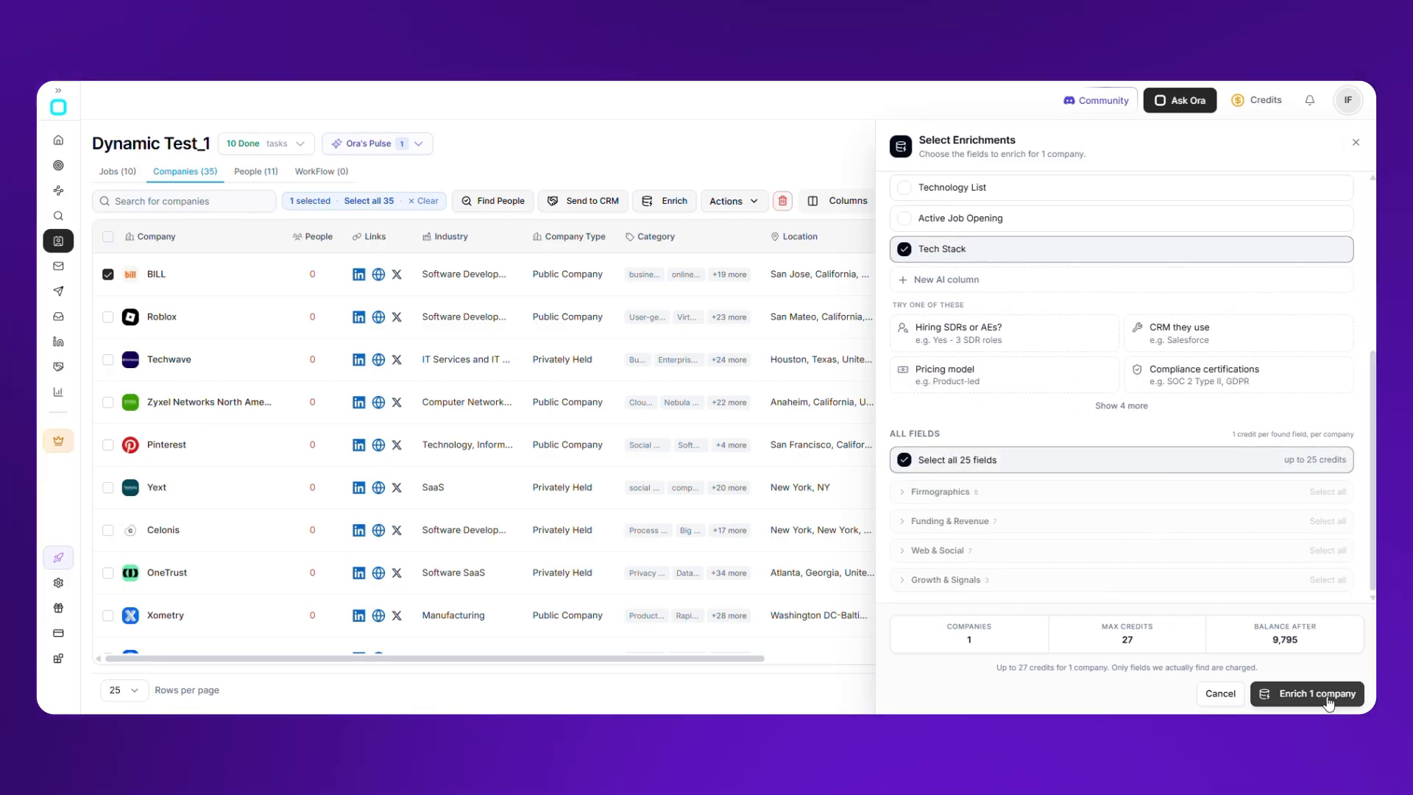
{"action": "left_click", "coordinate": [1356, 142]}
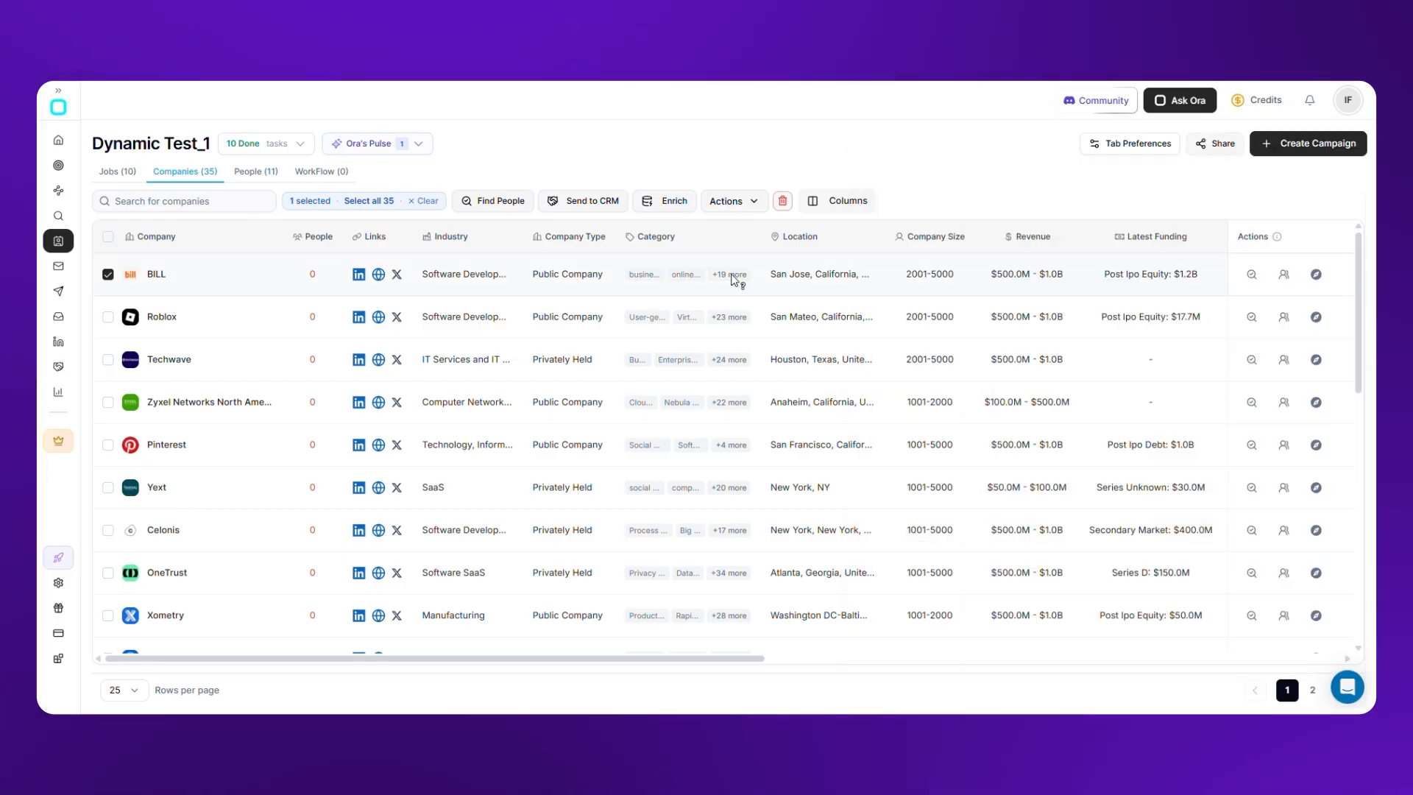
- Look across the companies table to its signals, Why this fits, CEO name and CEO Net Wealth columns
{"action": "scroll", "coordinate": [734, 395], "scroll_direction": "right", "scroll_amount": 10}
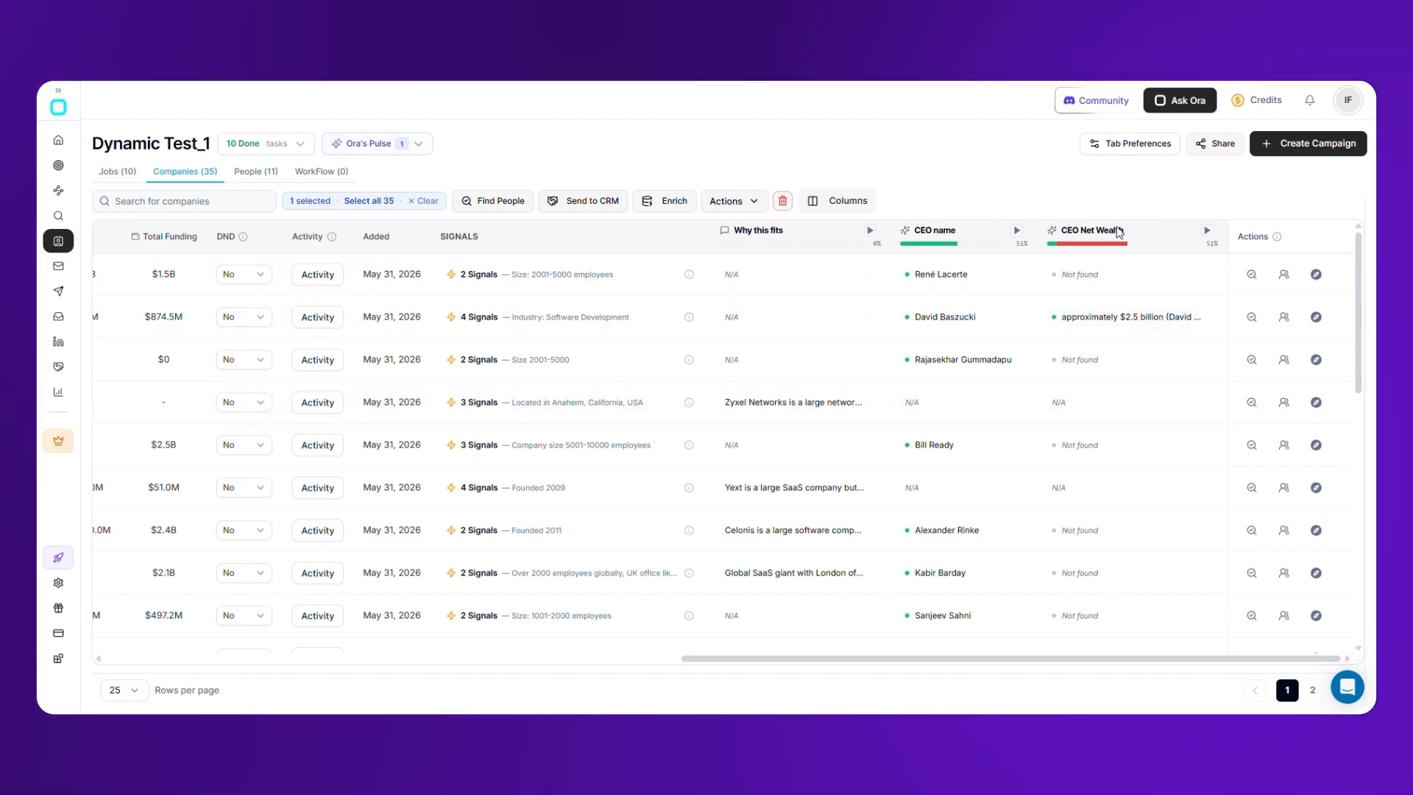
{"action": "scroll", "coordinate": [886, 419], "scroll_direction": "left", "scroll_amount": 10}
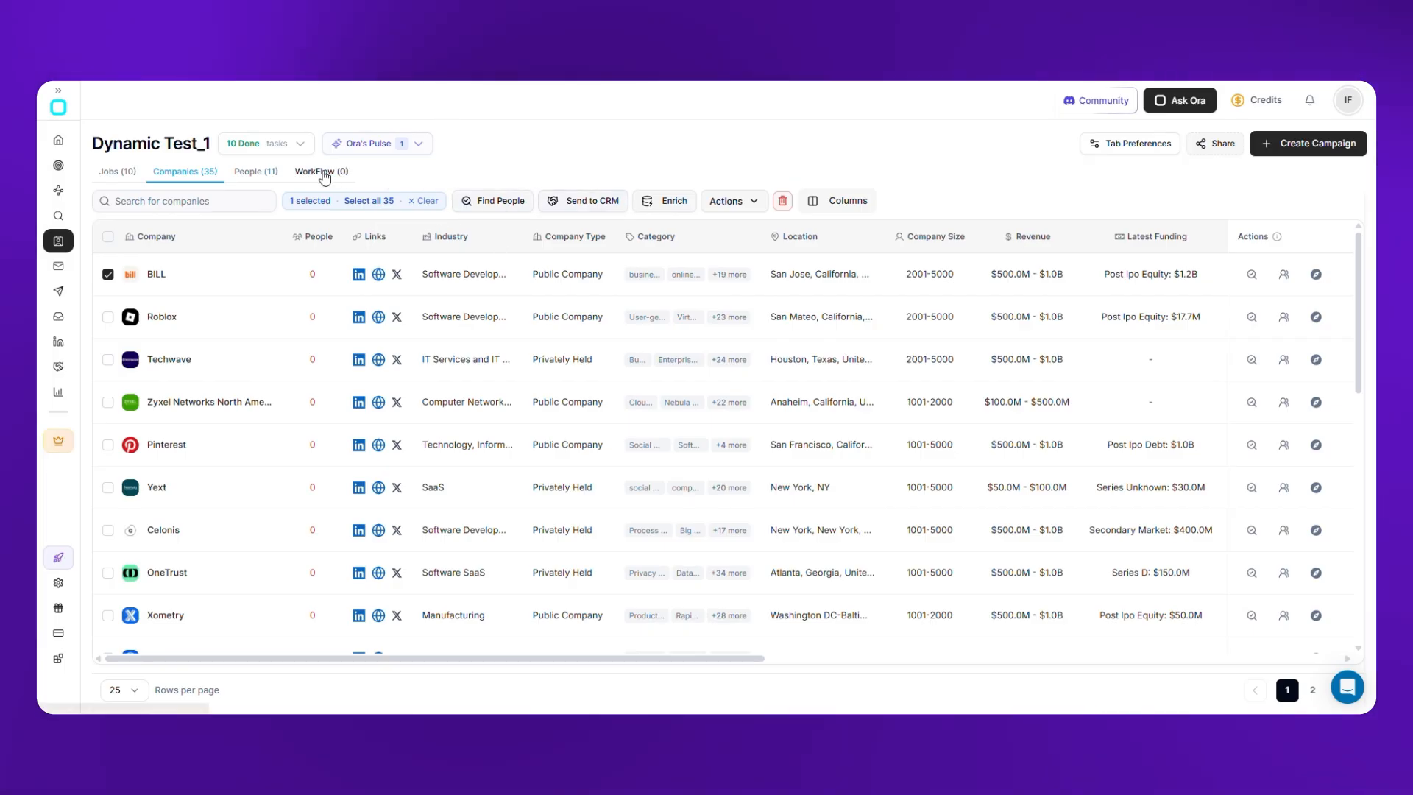
- Select everyone in the list's people table and review the Waterfall Email Finder's data sources and verification setting, closing it without searching
{"action": "left_click", "coordinate": [259, 172]}
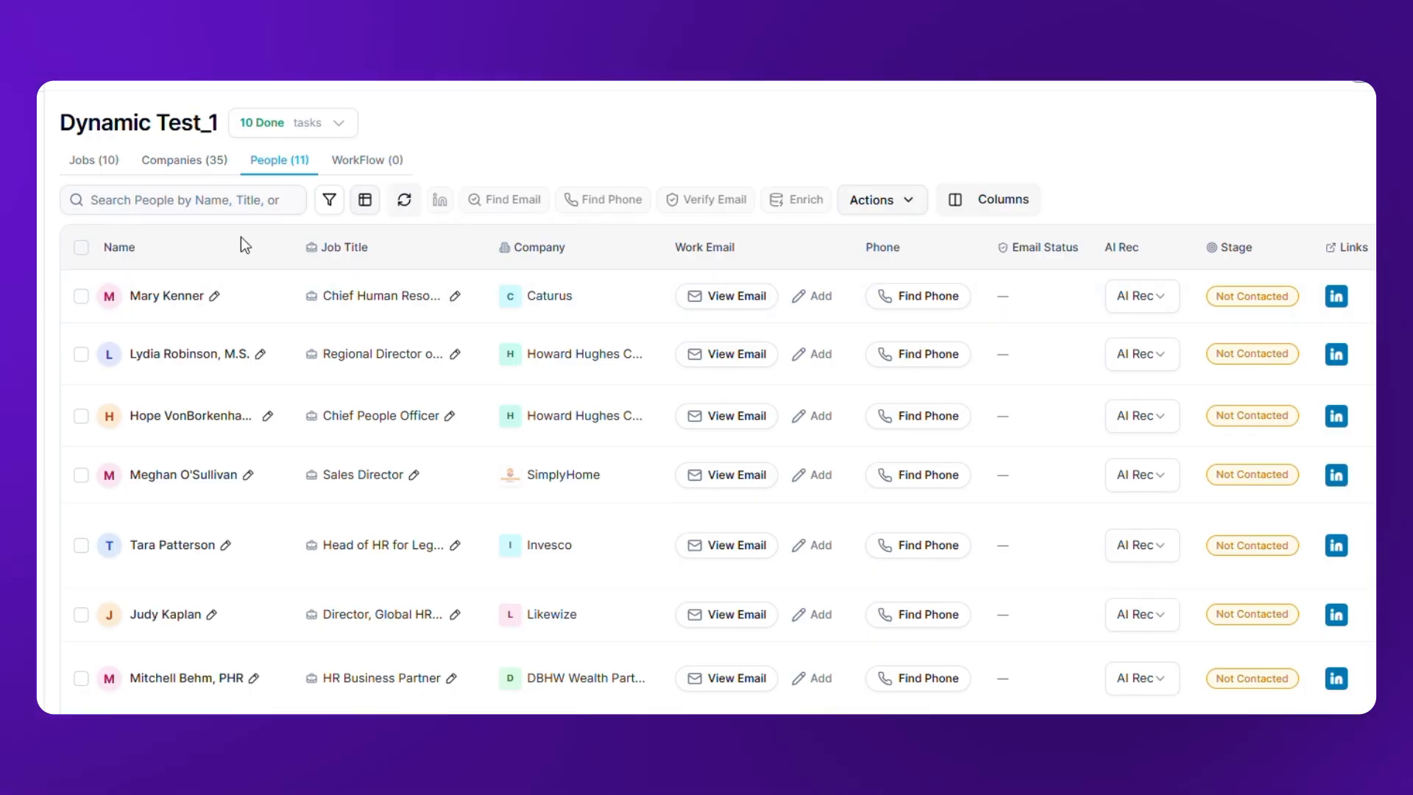
{"action": "left_click", "coordinate": [81, 247]}
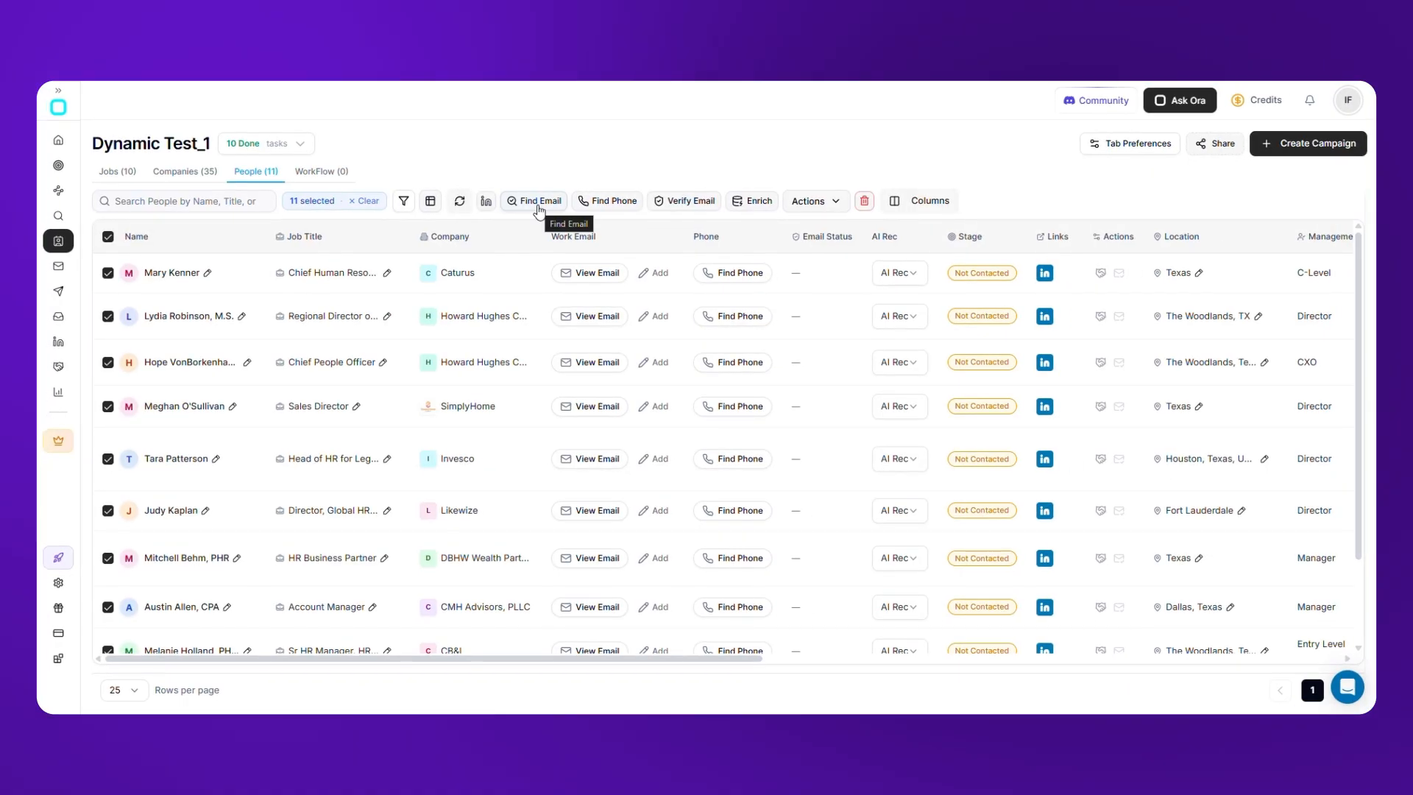
{"action": "left_click", "coordinate": [538, 207]}
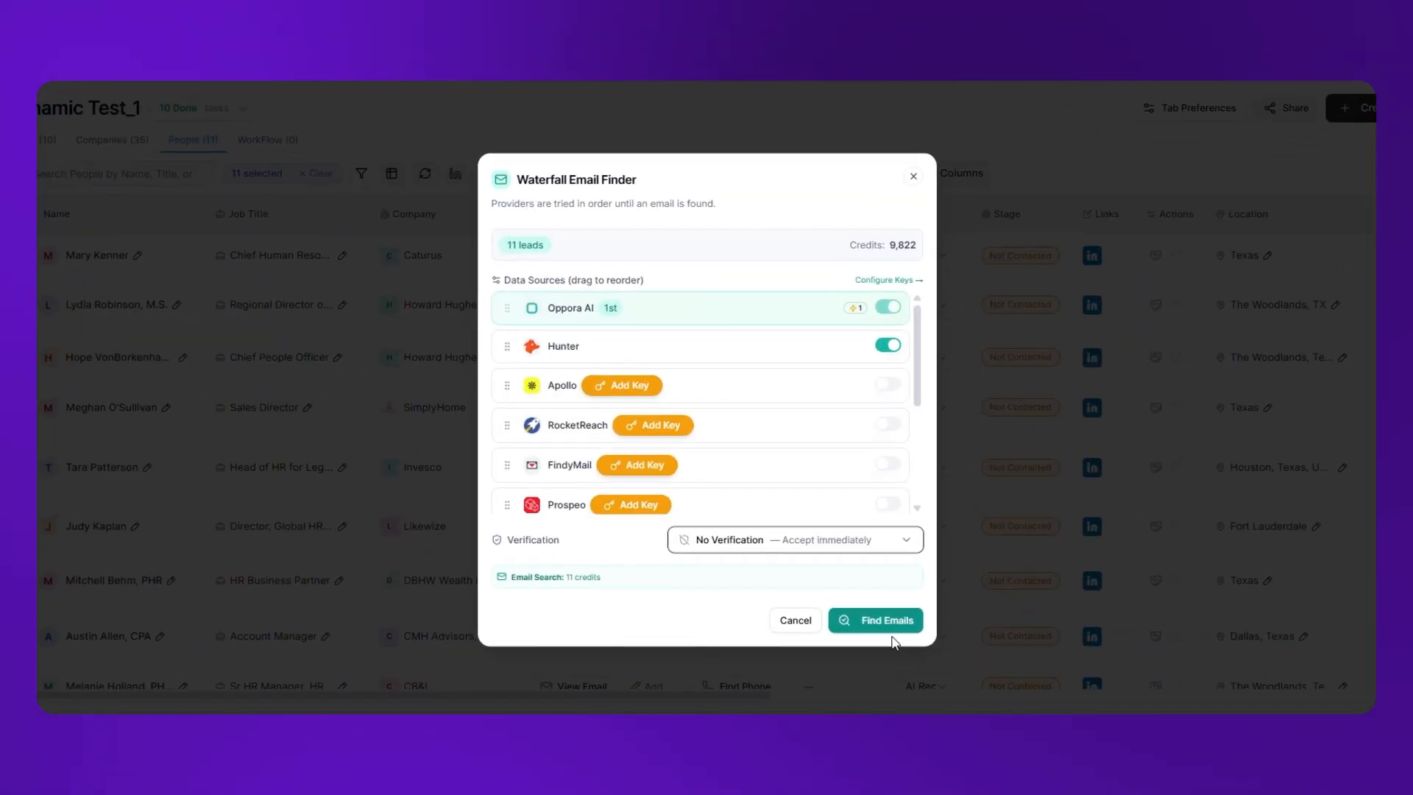
{"action": "left_click", "coordinate": [916, 180]}
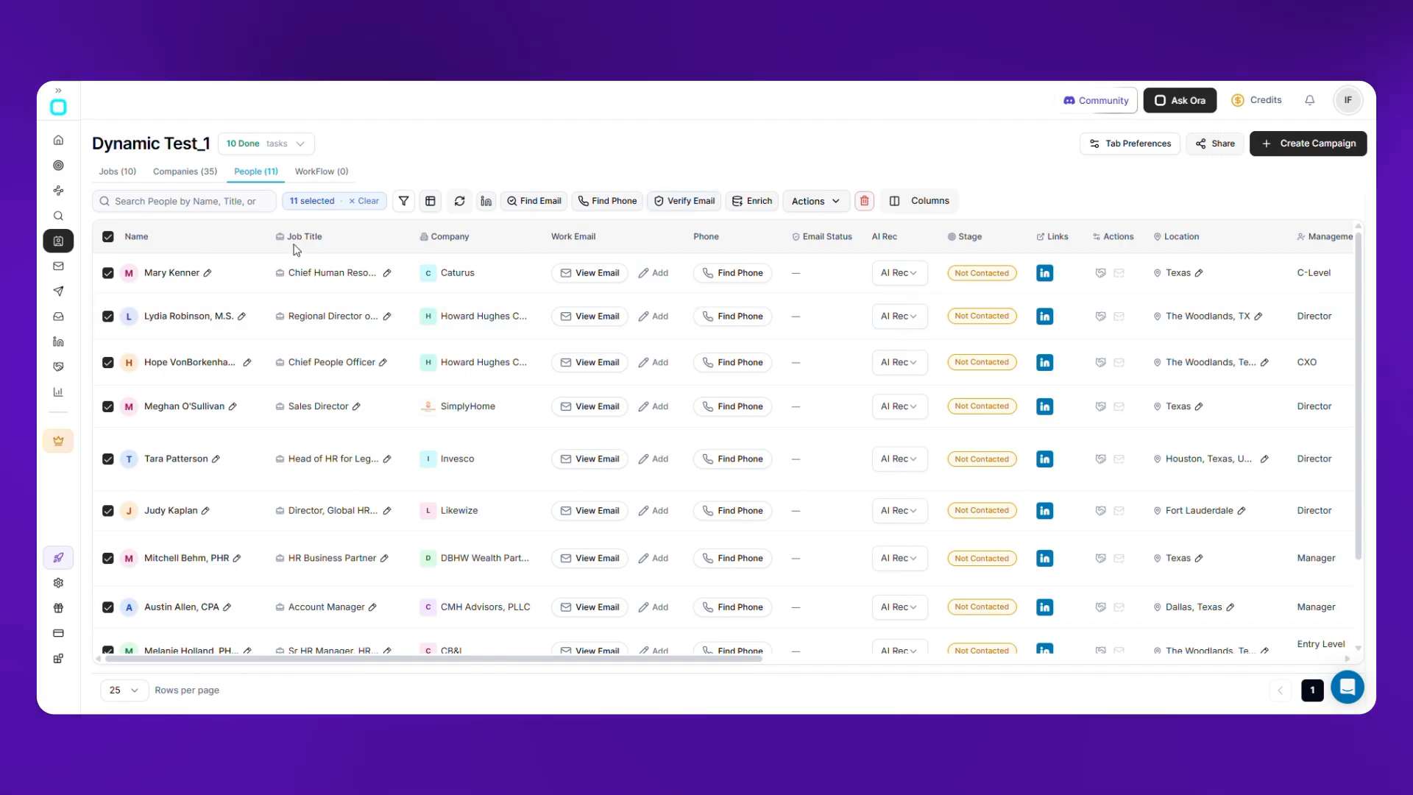
- Review the enrichment options and the LinkedIn invitation dialog for the selected people, closing both without applying anything
{"action": "left_click", "coordinate": [749, 201]}
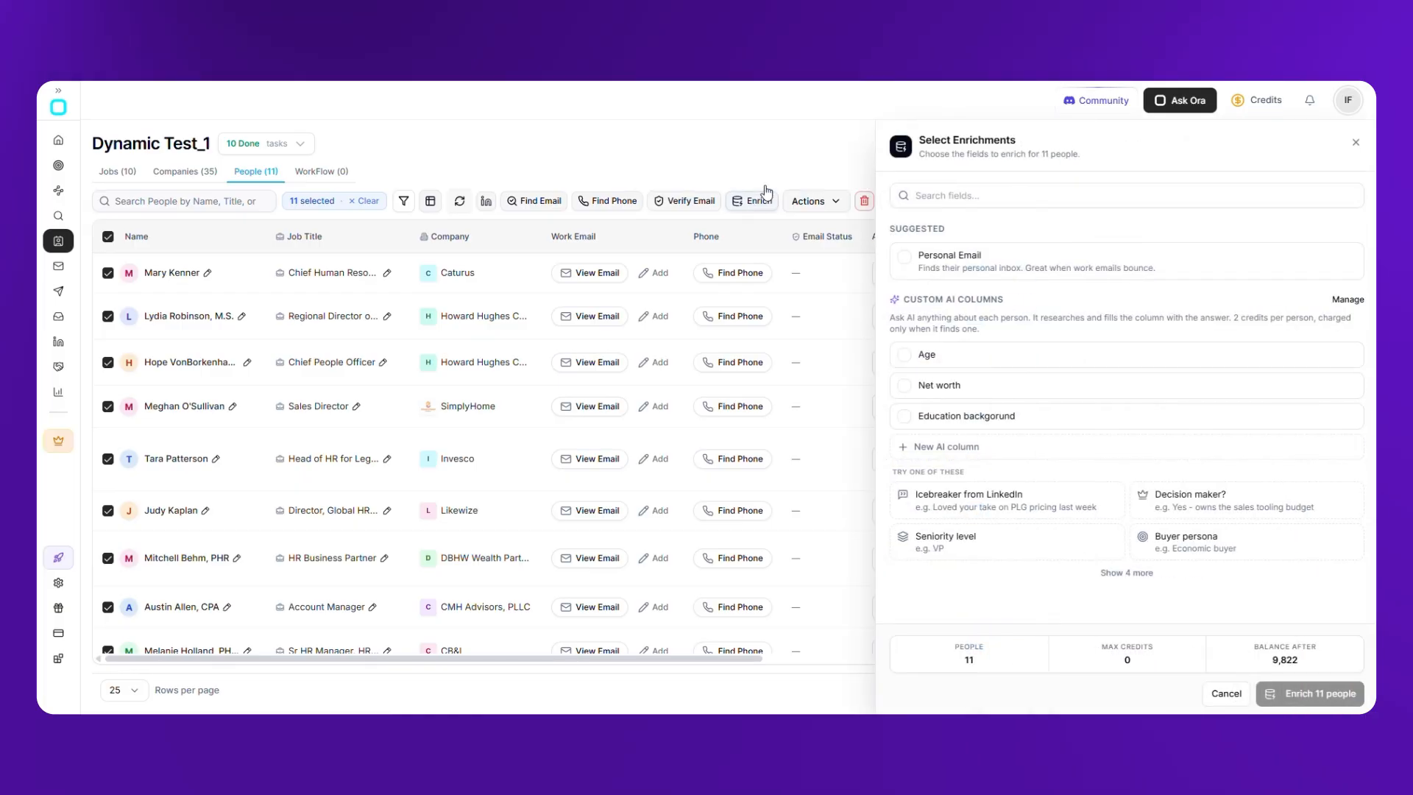
{"action": "left_click", "coordinate": [1355, 143]}
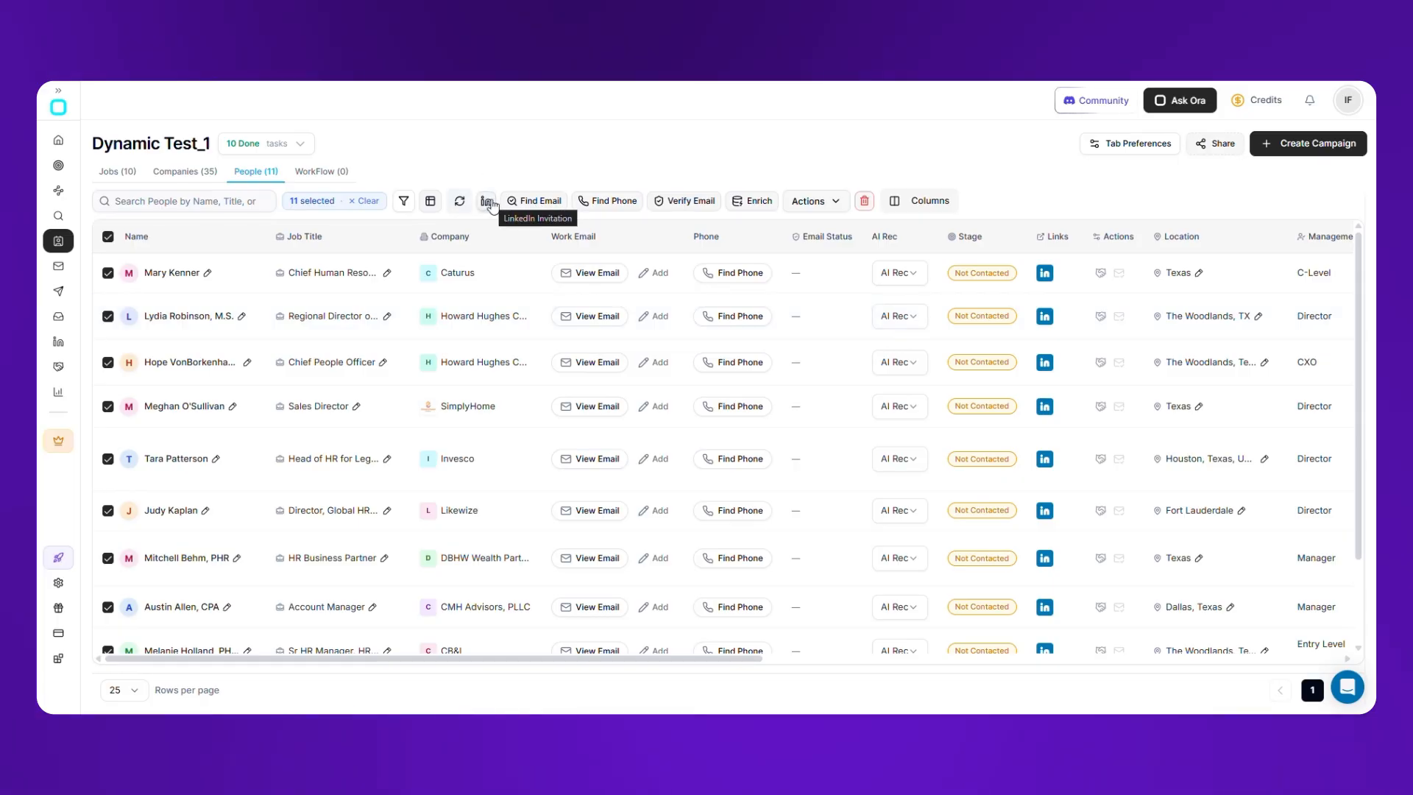
{"action": "left_click", "coordinate": [487, 201]}
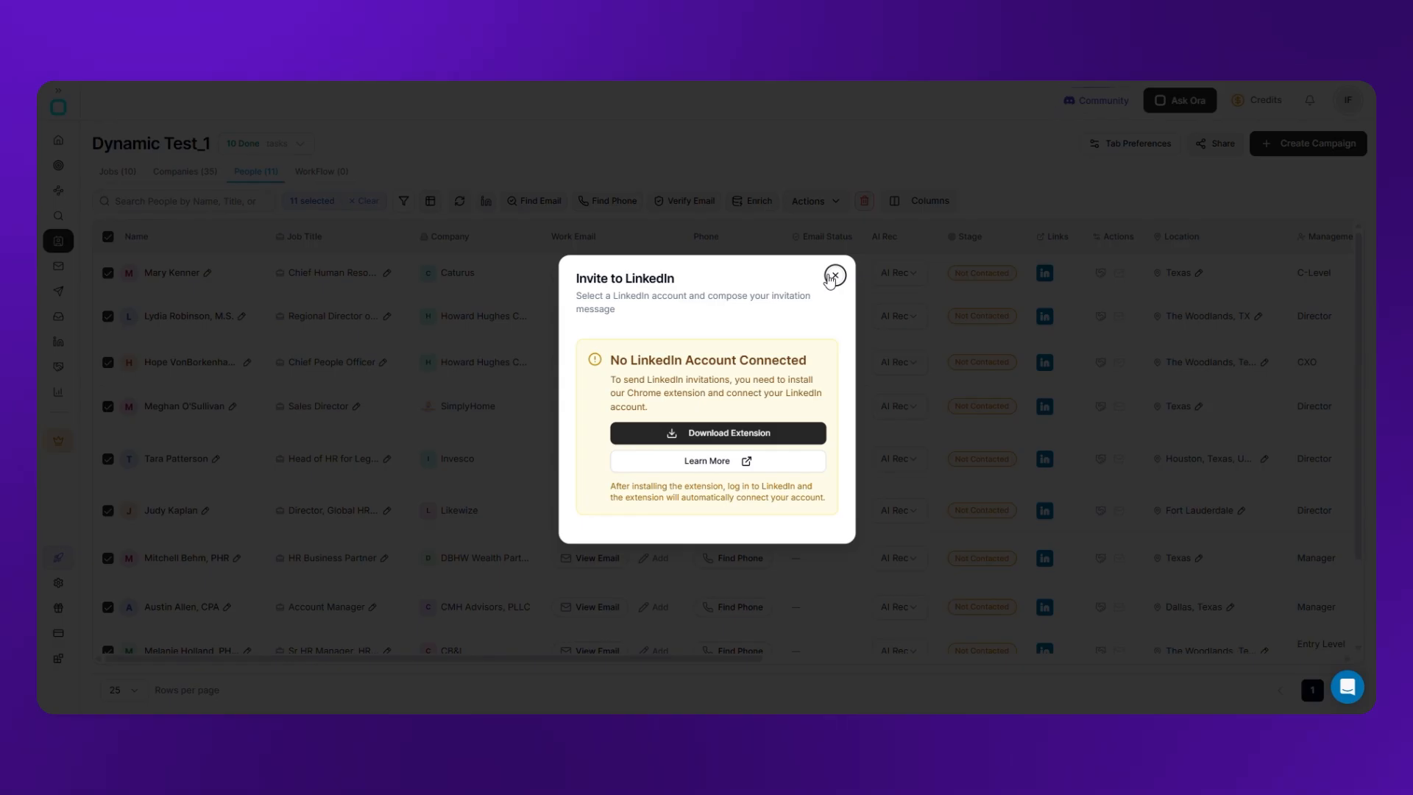
{"action": "left_click", "coordinate": [834, 275]}
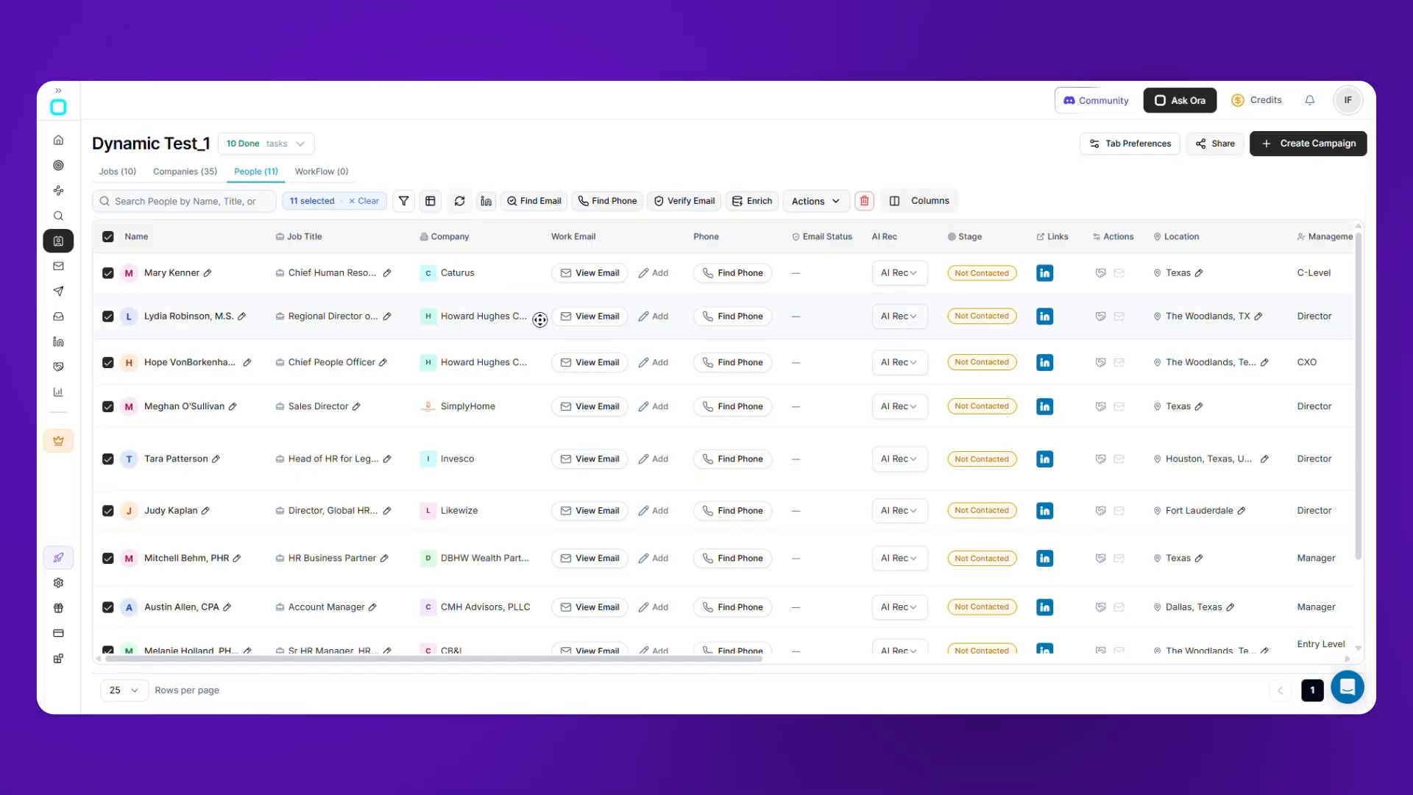
- Look through the people table's location, management level and department columns, and open the list's workflows
{"action": "scroll", "coordinate": [539, 318], "scroll_direction": "right", "scroll_amount": 3}
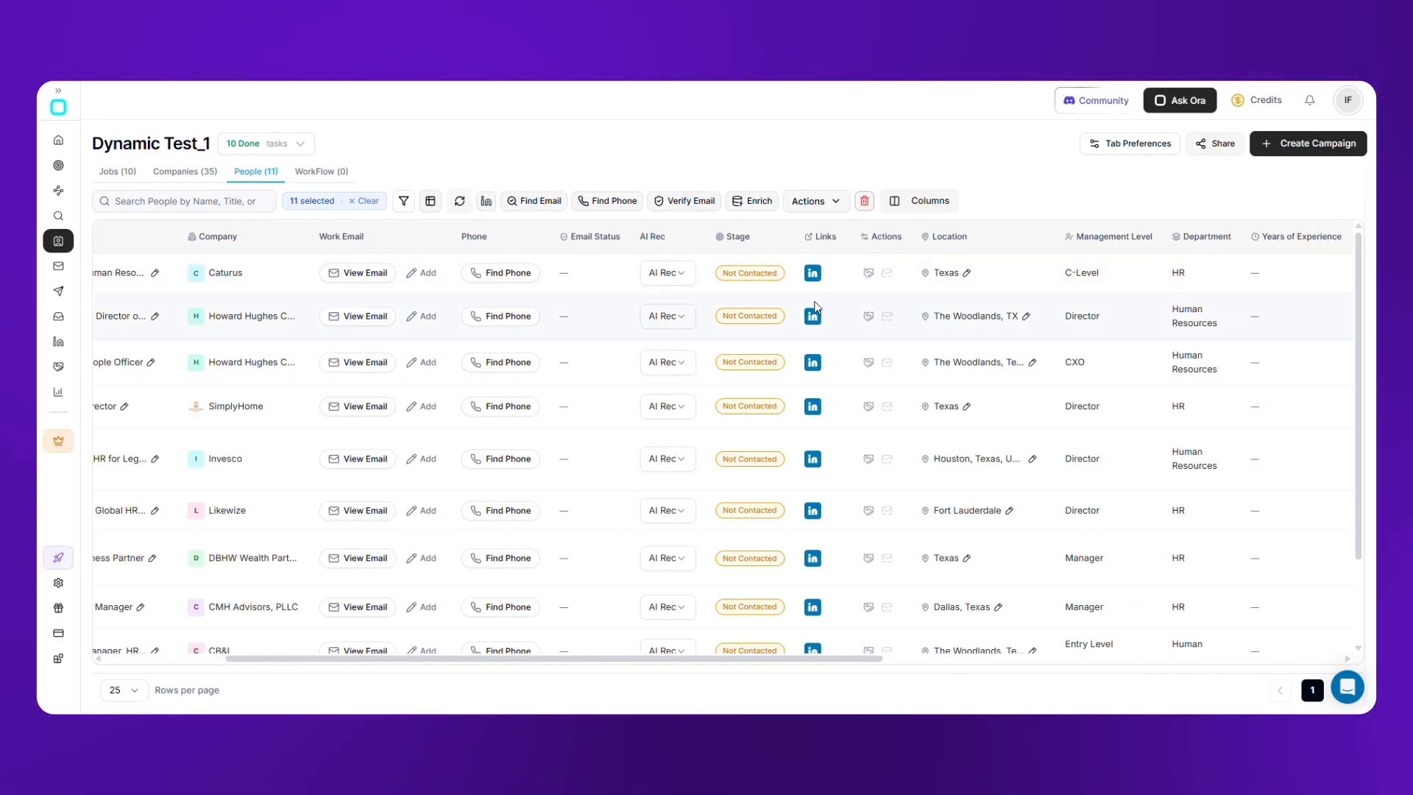
{"action": "scroll", "coordinate": [813, 287], "scroll_direction": "down", "scroll_amount": 2}
{"action": "scroll", "coordinate": [813, 301], "scroll_direction": "up", "scroll_amount": 2}
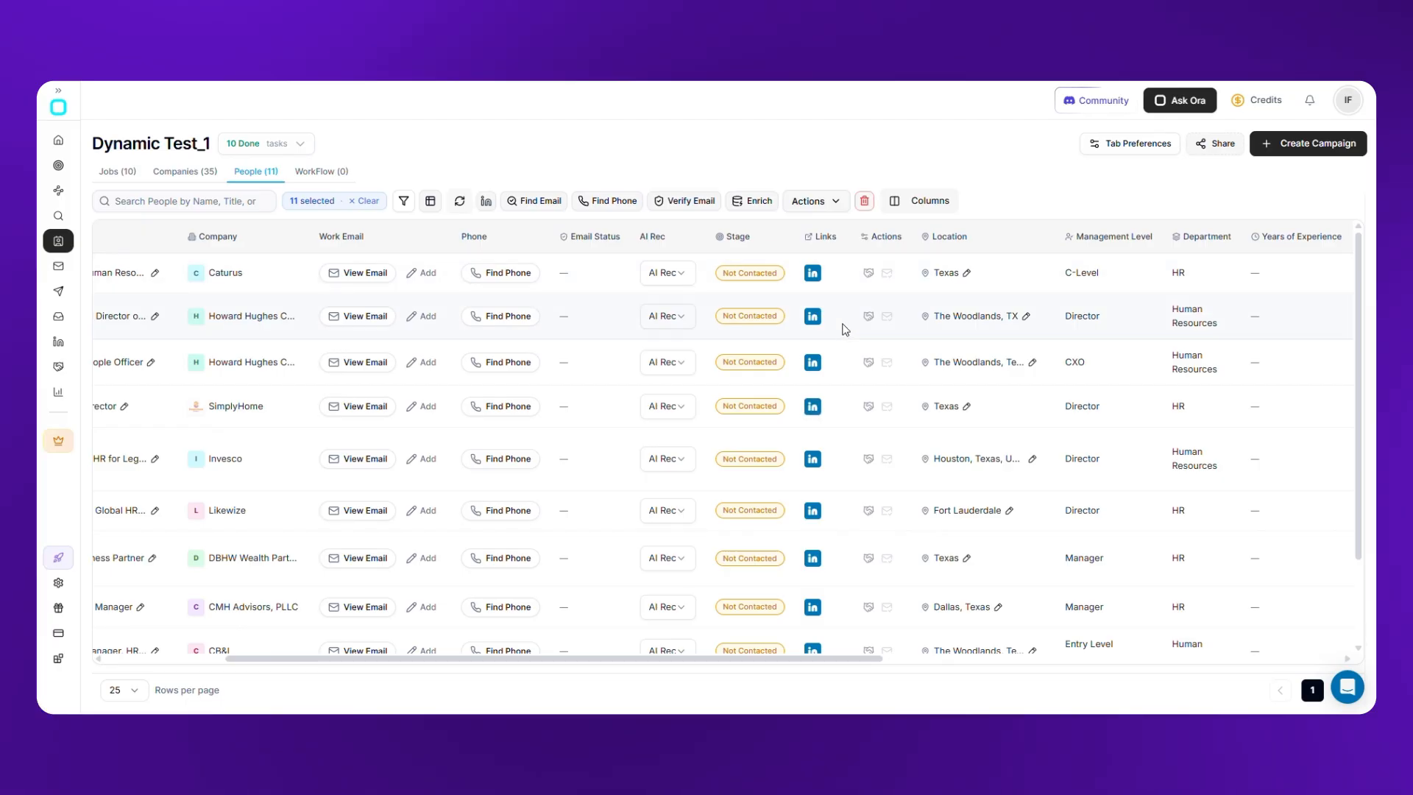
{"action": "scroll", "coordinate": [839, 321], "scroll_direction": "left", "scroll_amount": 3}
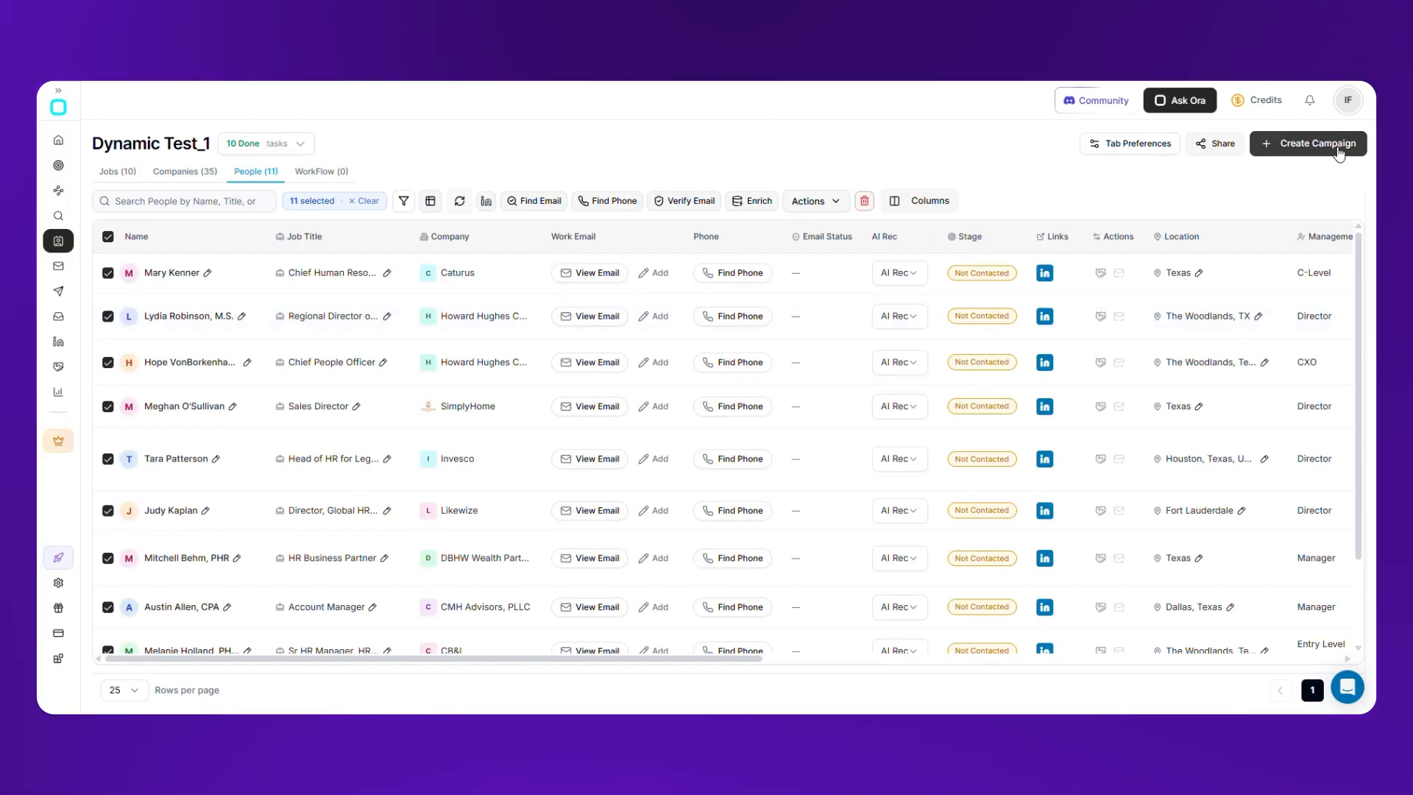
{"action": "left_click", "coordinate": [343, 173]}
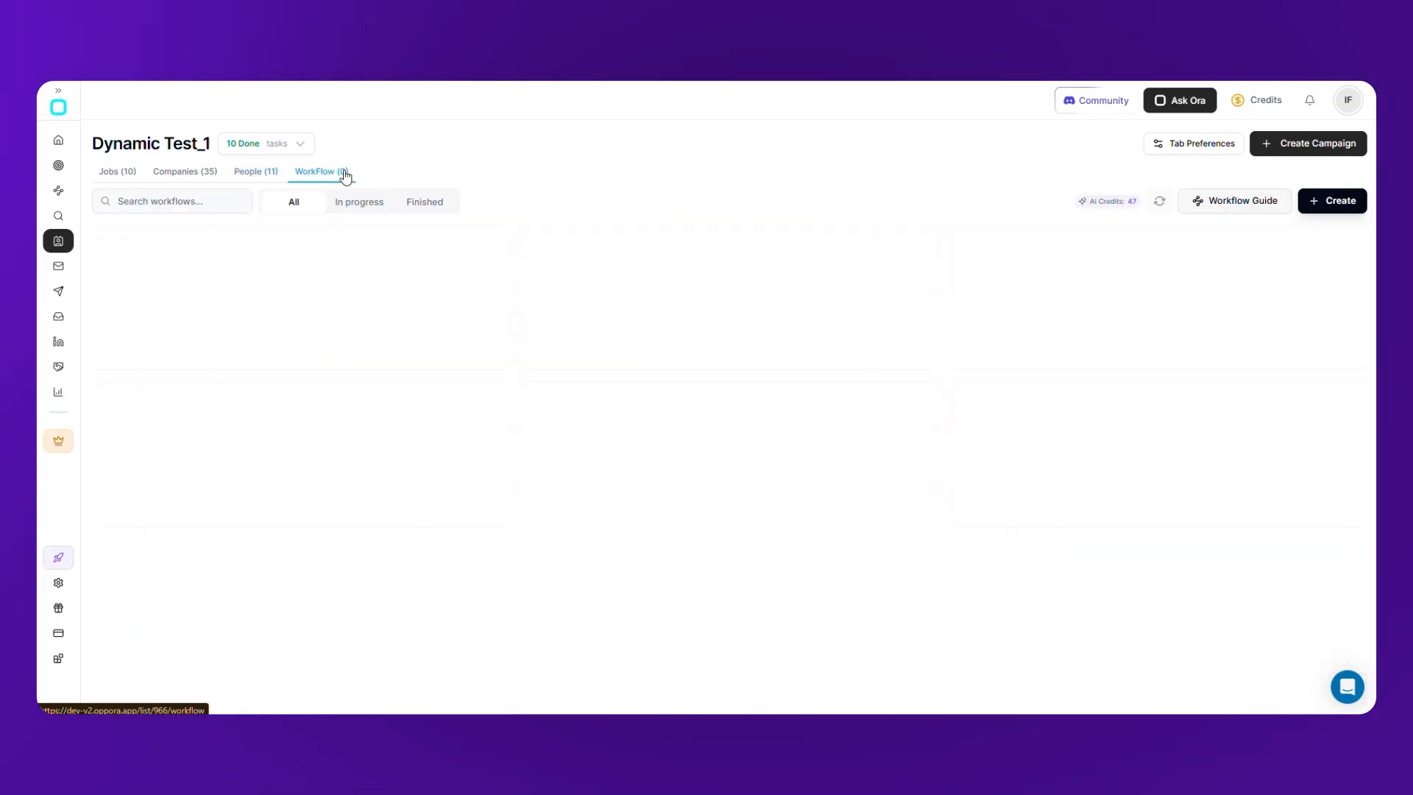